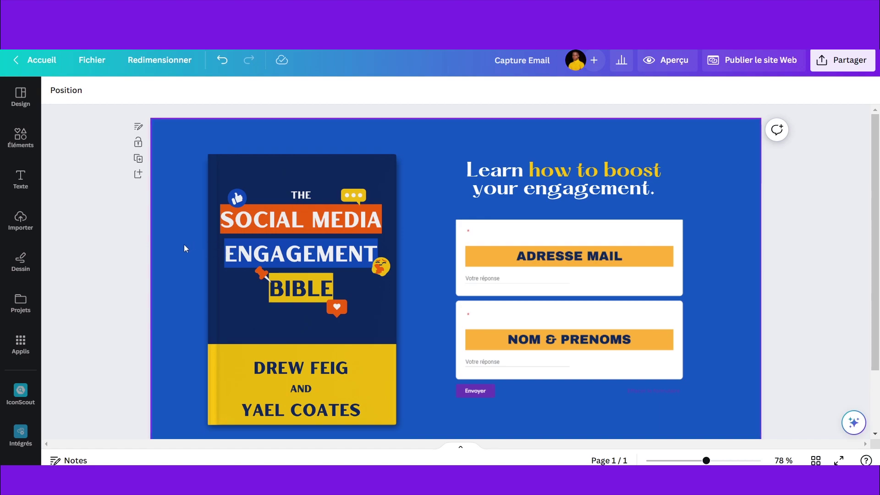
Step: Check the embedded form on the landing page, then deselect it to the page background
scroll(173, 290, "down", 3)
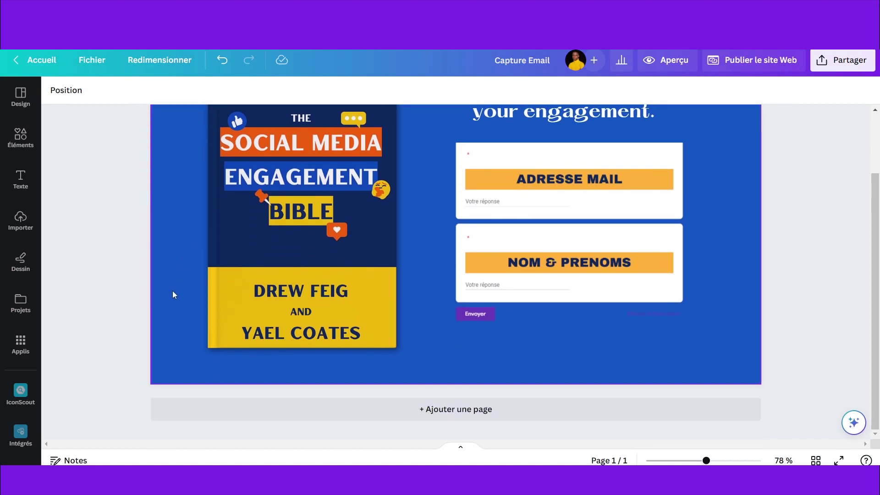
scroll(172, 291, "up", 3)
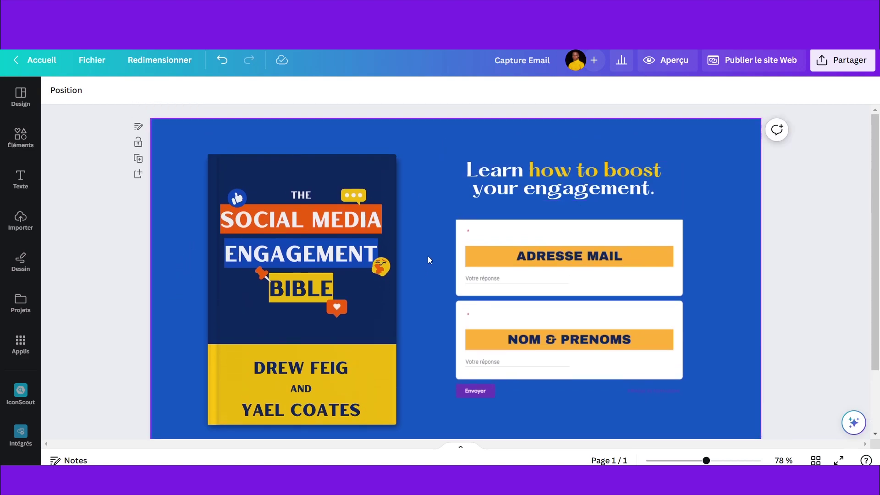
left_click(540, 229)
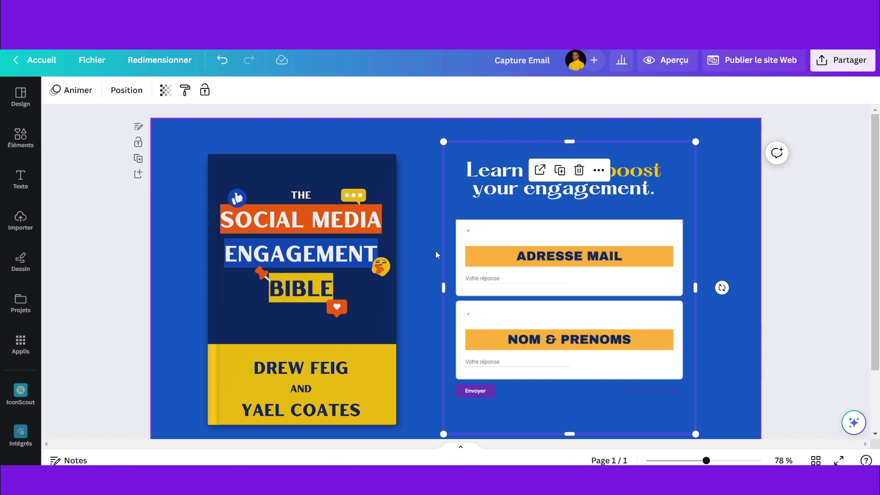
scroll(436, 251, "down", 2)
scroll(435, 251, "up", 2)
left_click(749, 333)
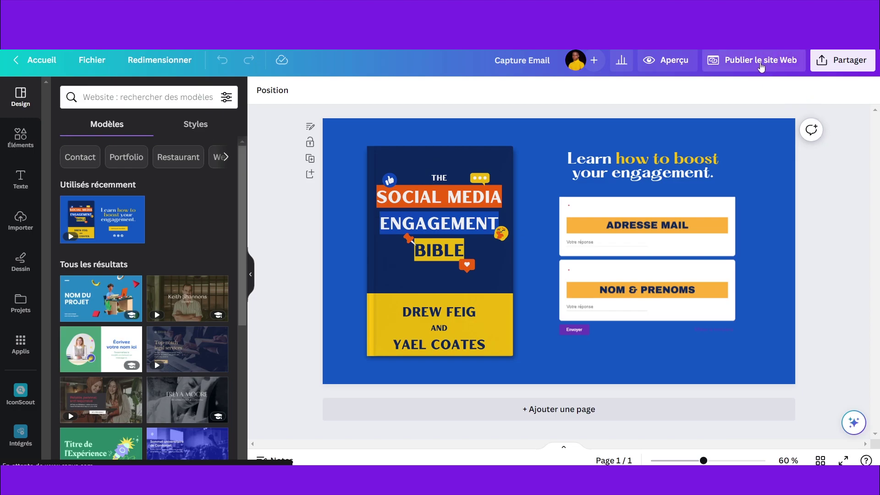
Step: Publish the website and open the live site at testlandpage.my.canva.site
left_click(761, 67)
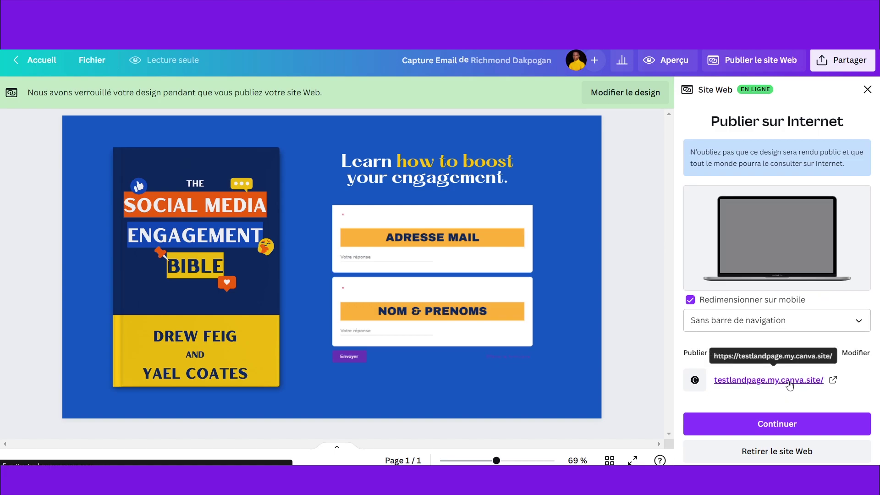
right_click(785, 385)
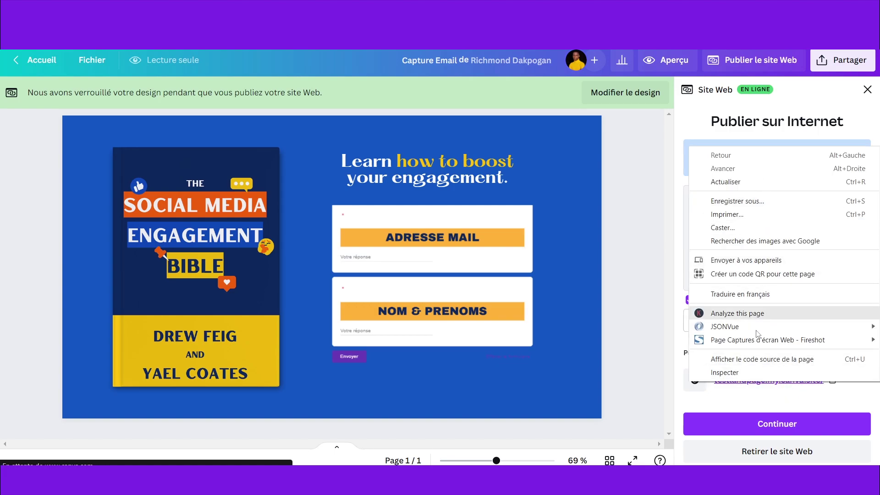
left_click(754, 406)
left_click(759, 380)
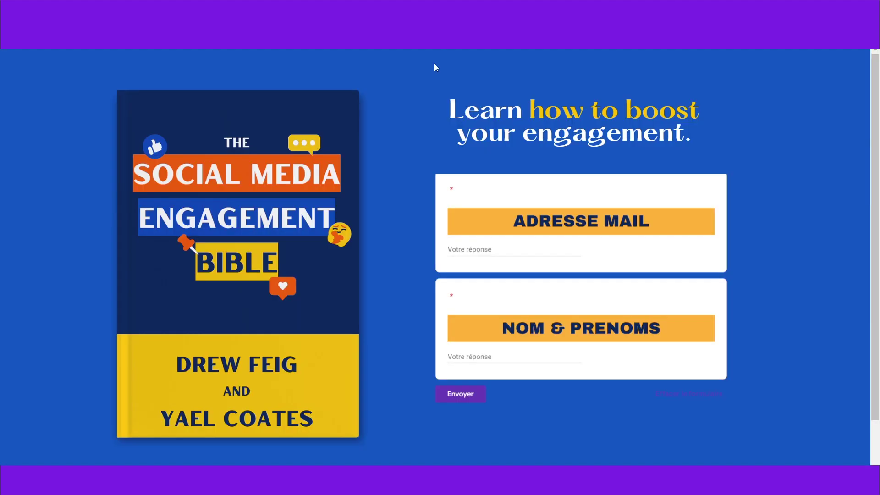
Step: On the live site, enter a test e-mail in ADRESSE MAIL and a name in NOM & PRENOMS, then submit
scroll(422, 89, "down", 1)
scroll(408, 88, "up", 1)
scroll(481, 93, "down", 1)
left_click(487, 200)
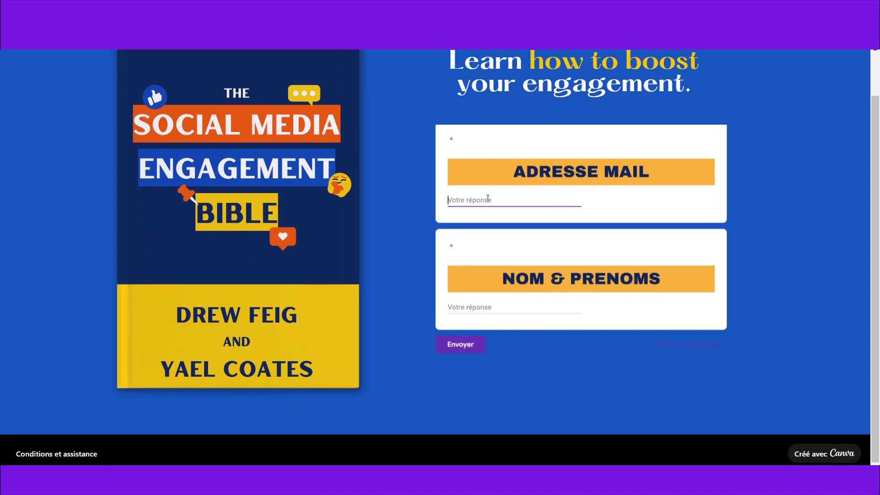
key("Tab")
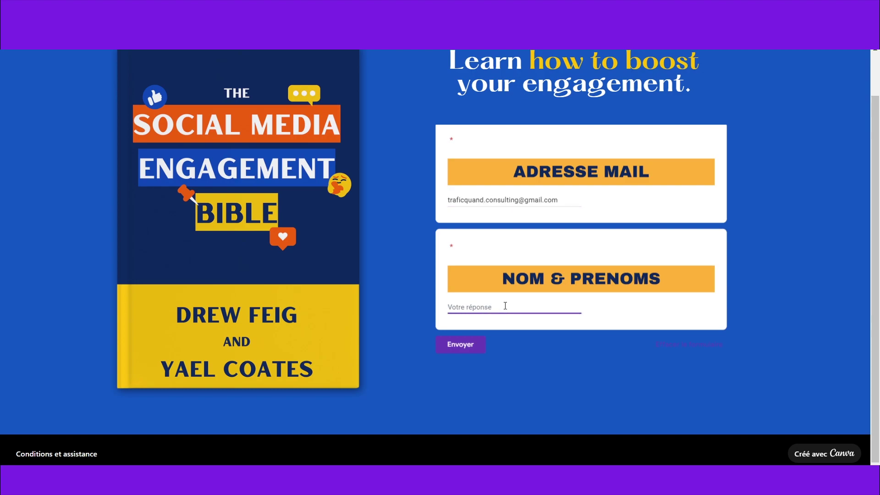
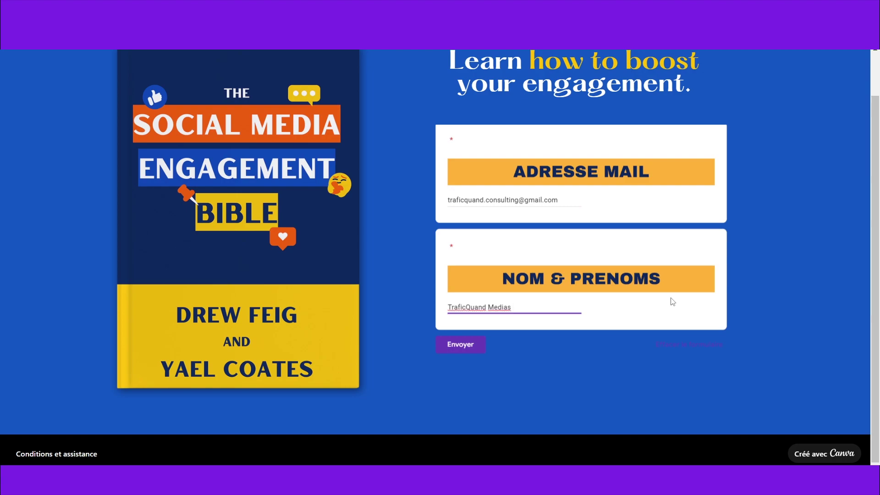
left_click(462, 350)
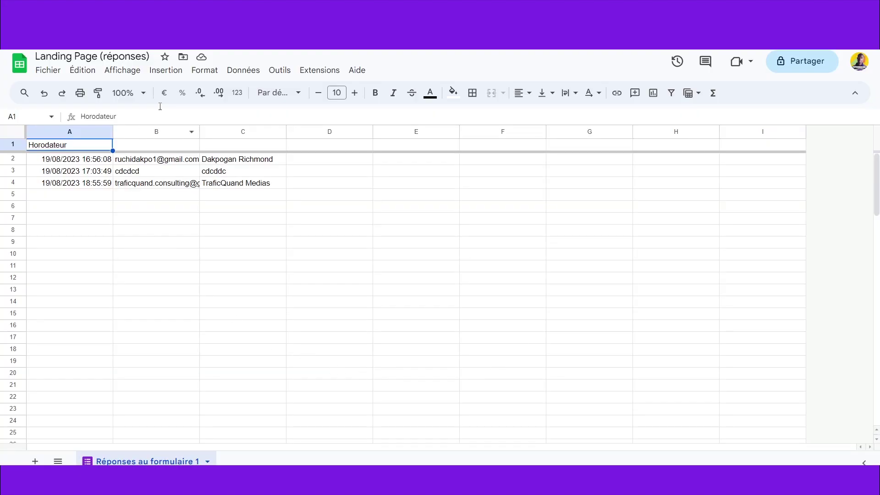
Step: Confirm the new response in row 4 of the Landing Page (réponses) sheet, then return to Canva
left_click(394, 245)
mouse_move(136, 161)
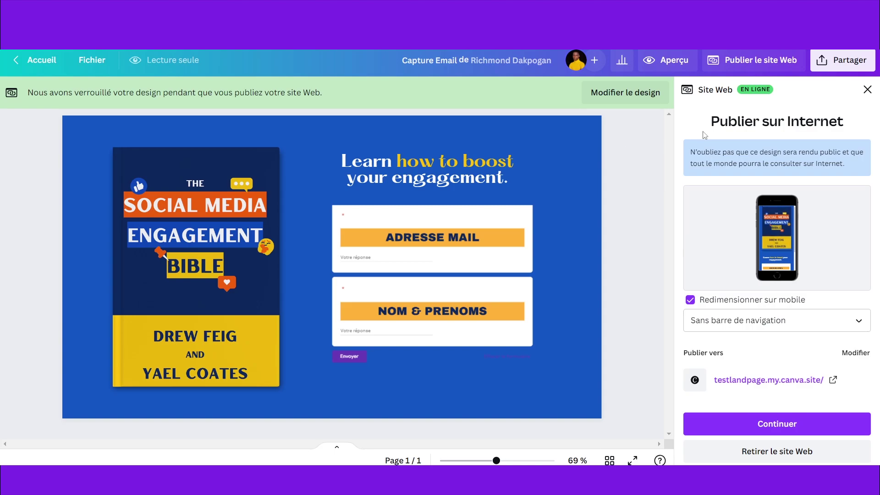
Step: Close the website publishing panel with Modifier le design to resume editing the Capture Email design
left_click(866, 90)
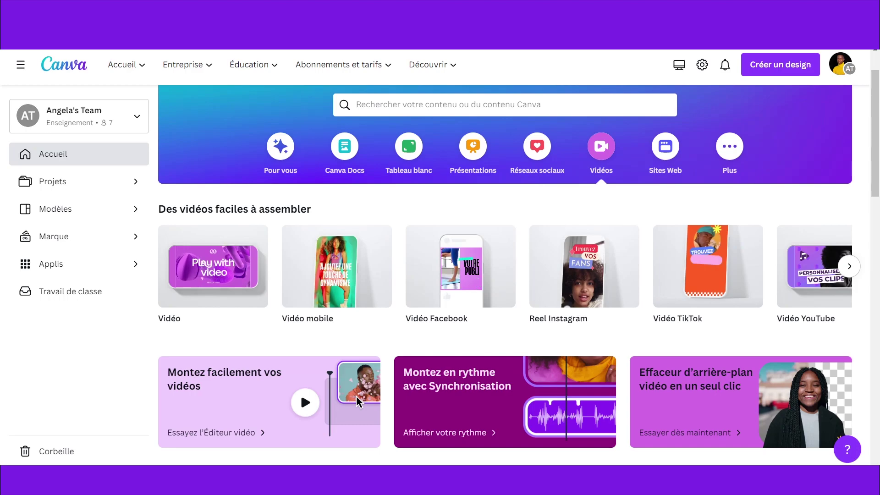
Step: From the Sites Web category, create a blank Site Web design, 'Sans titre - Website'
scroll(440, 304, "down", 4)
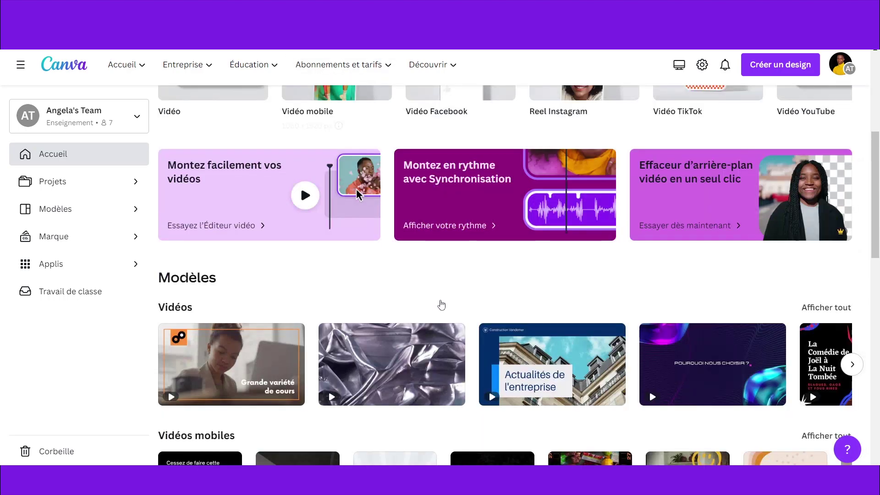
scroll(439, 304, "up", 6)
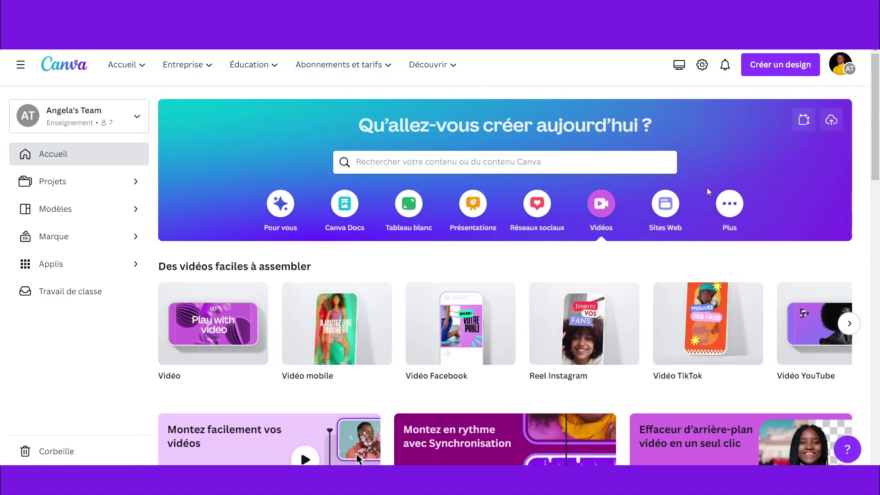
left_click(664, 205)
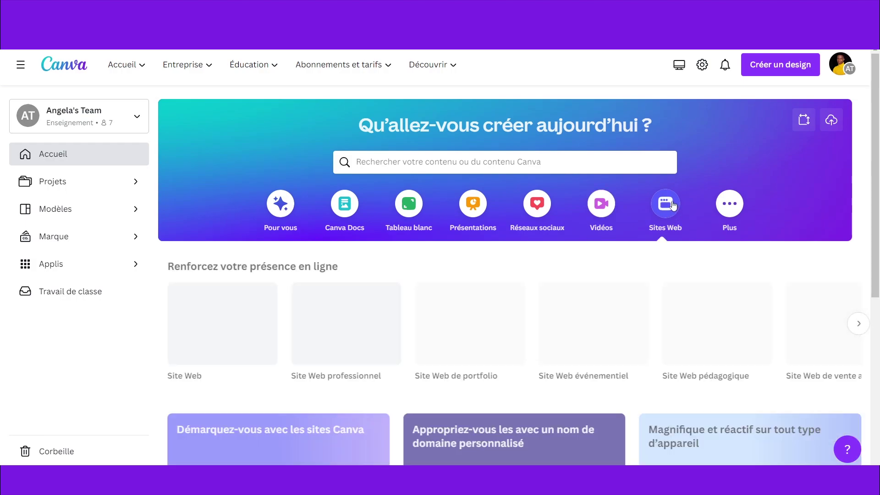
scroll(672, 205, "down", 3)
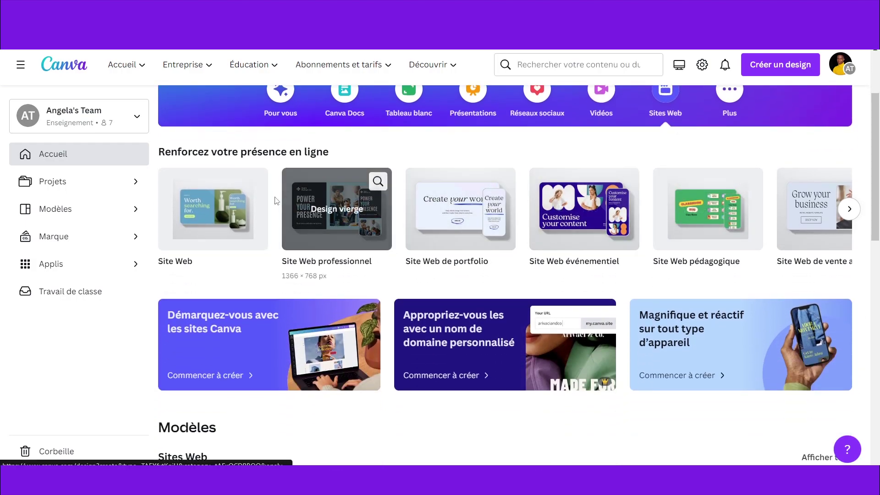
left_click(235, 220)
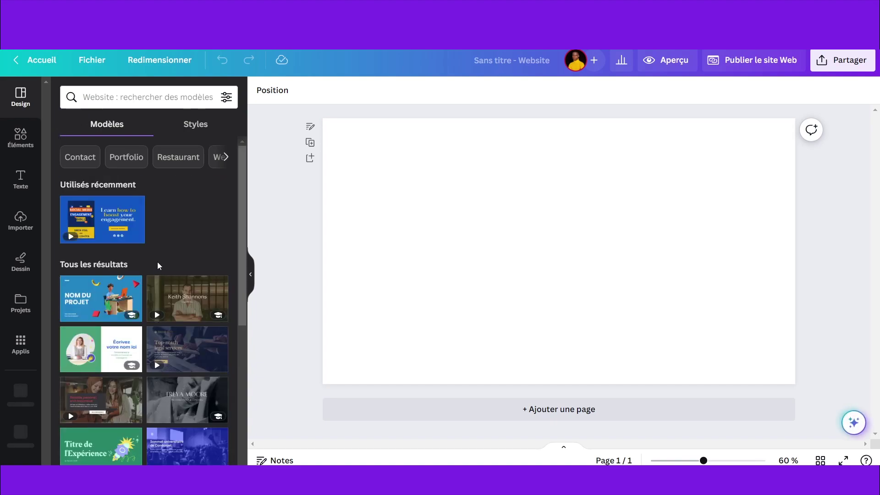
Step: Apply the recently used 'Download Page Website' ebook template to the blank page
scroll(157, 260, "down", 3)
scroll(163, 280, "down", 1)
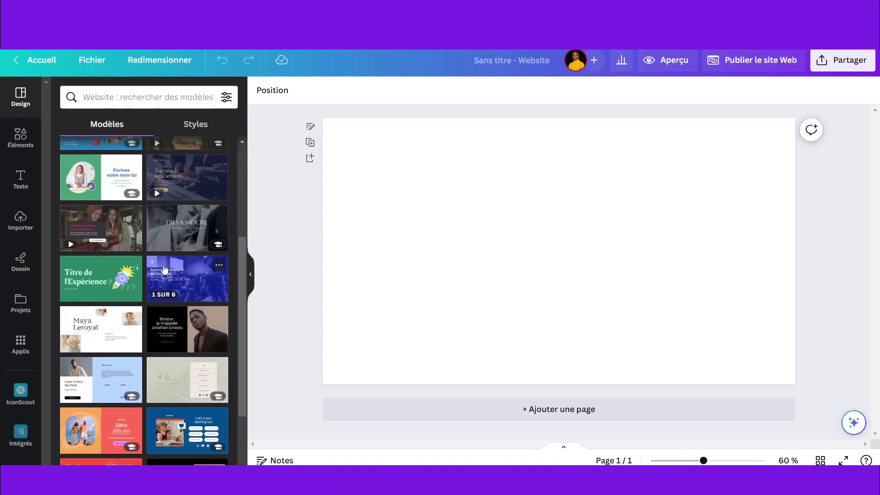
scroll(165, 269, "down", 2)
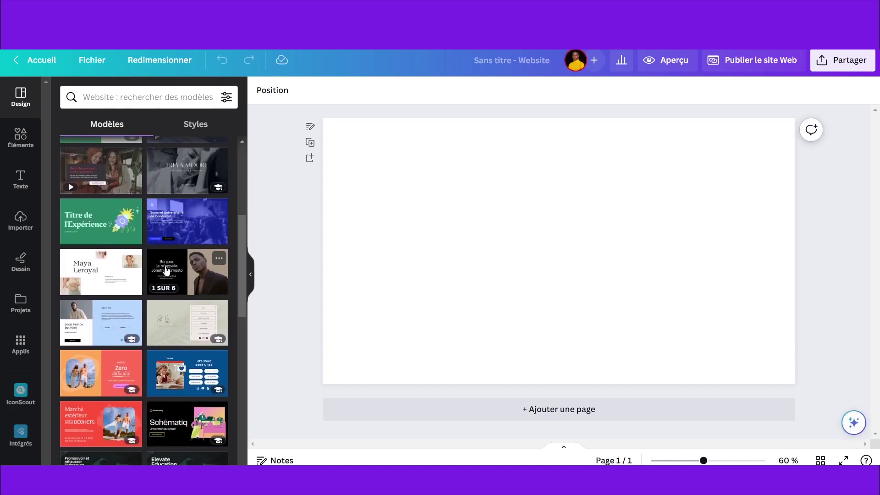
scroll(174, 268, "down", 5)
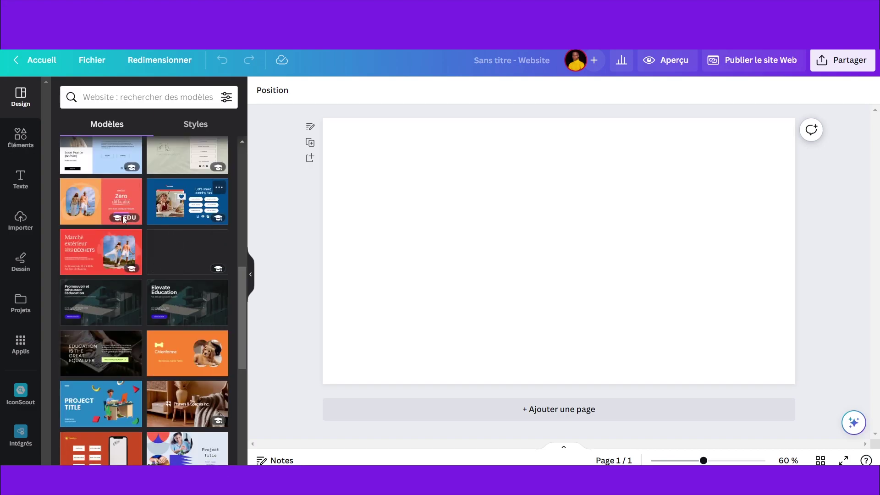
scroll(195, 274, "down", 3)
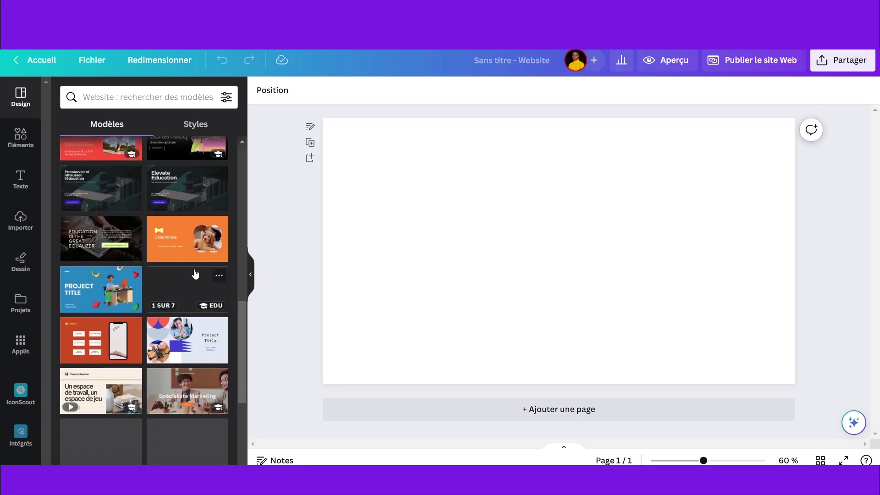
scroll(195, 274, "down", 2)
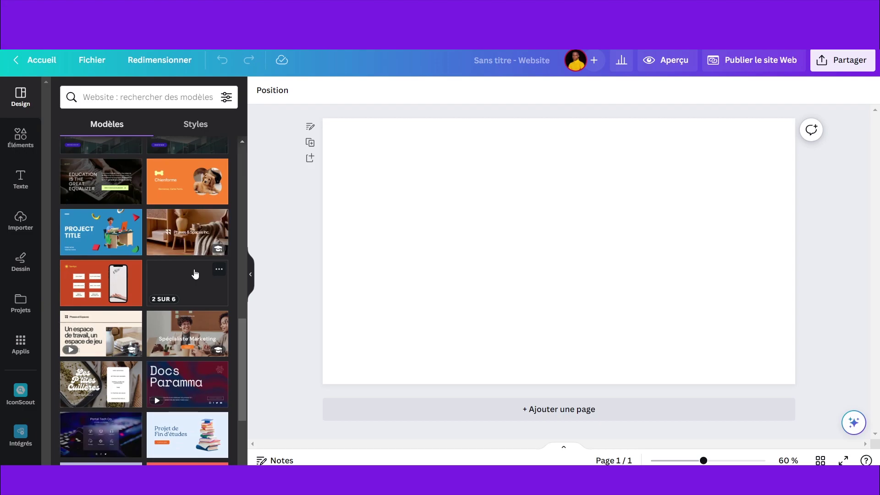
scroll(195, 273, "up", 10)
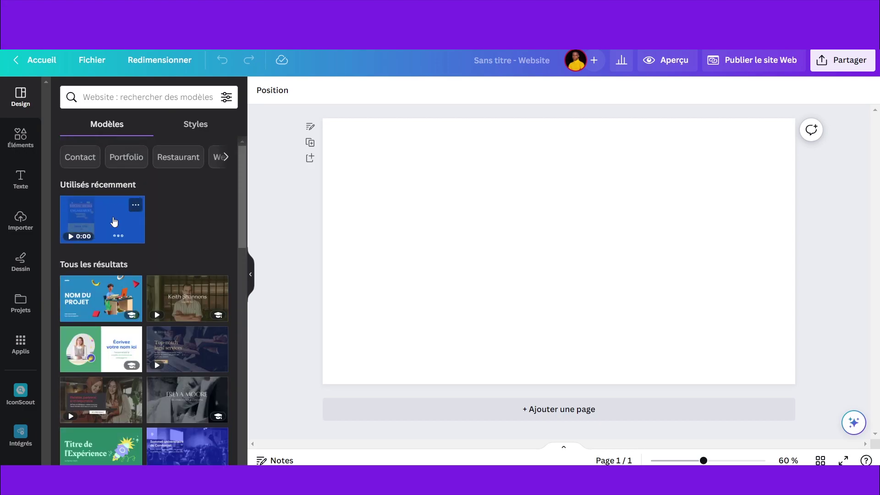
left_click(115, 222)
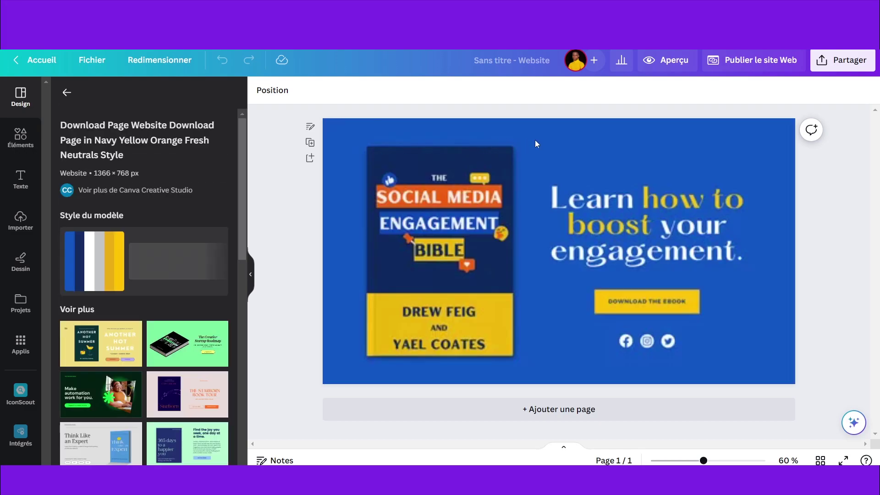
Step: Fit the 'Learn how to boost your engagement' heading on two lines at top; delete the Download button and icons
left_click(597, 149)
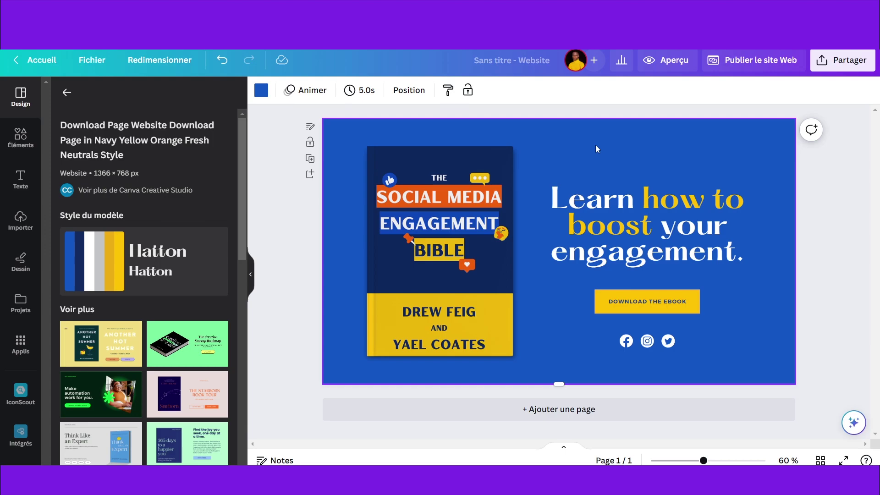
left_click(727, 263)
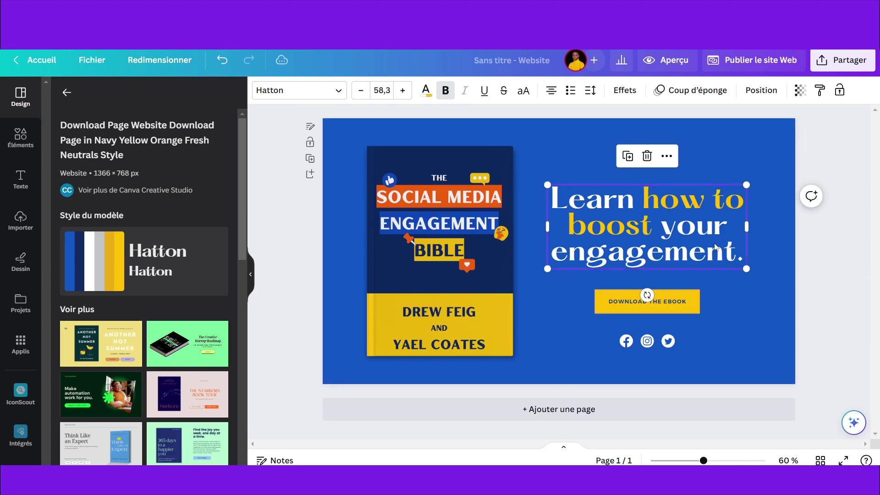
left_click_drag(744, 268, 678, 243)
left_click_drag(677, 211, 742, 209)
left_click_drag(660, 200, 657, 161)
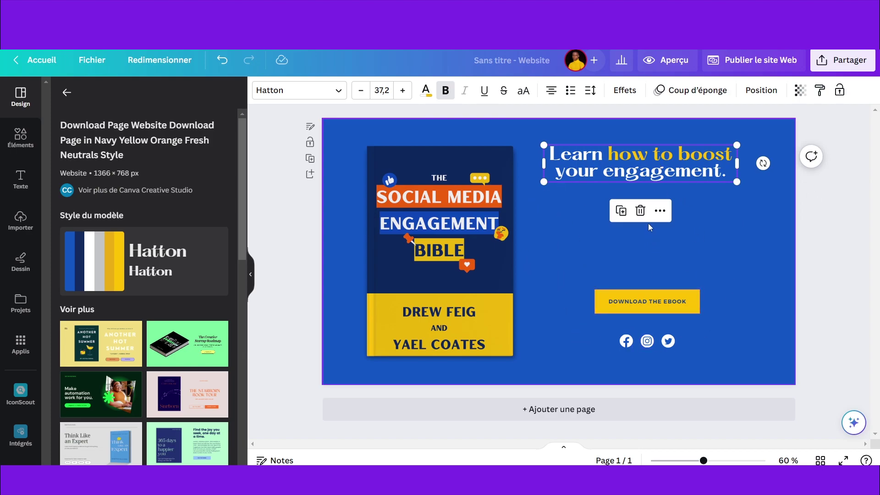
left_click_drag(708, 364, 589, 277)
key("Delete")
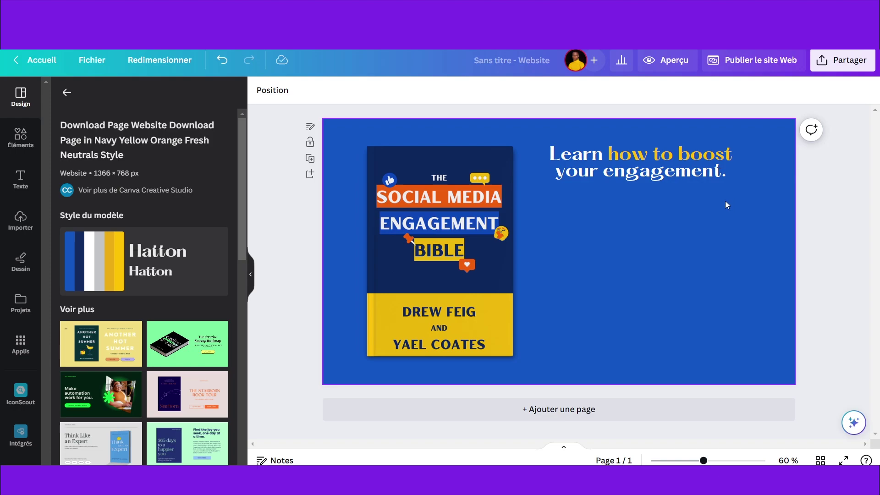
Step: Search Google for 'google form' in a new Chrome tab to reach Google Forms
left_click(545, 9)
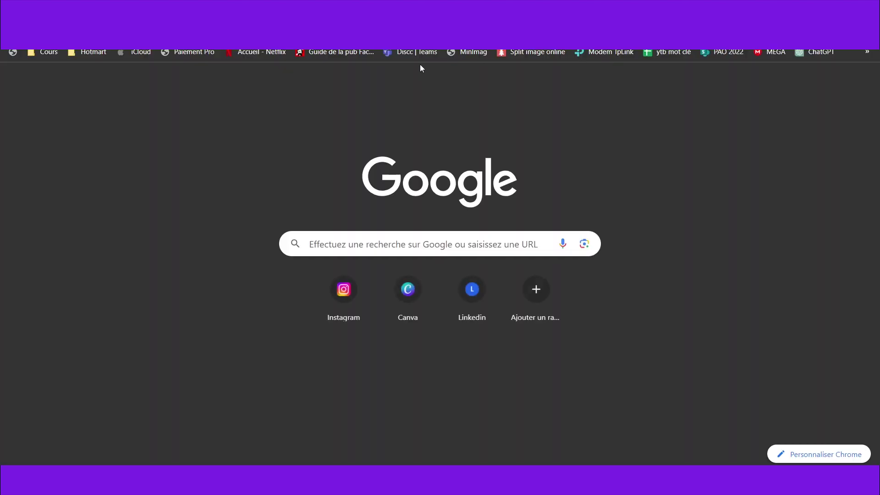
type("google")
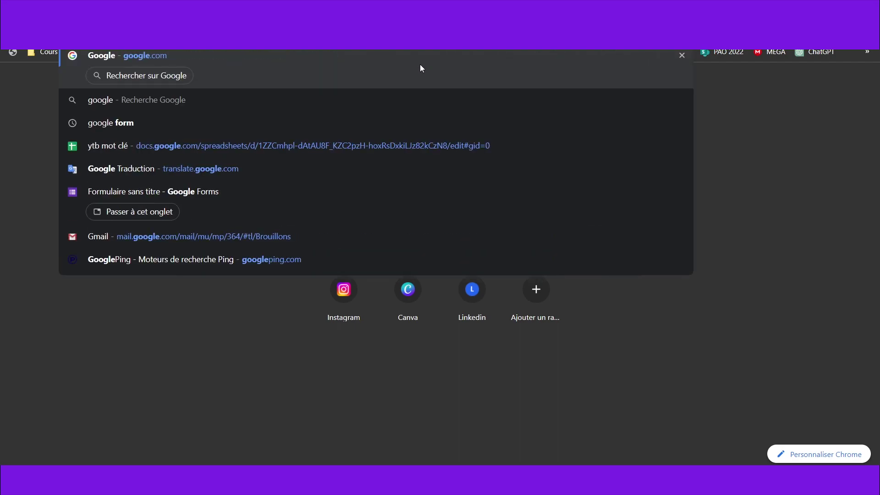
type(" form")
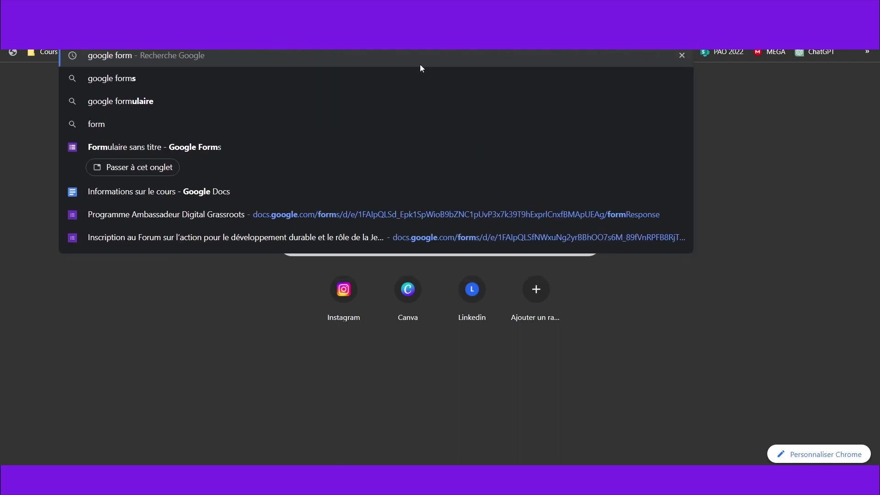
key("Escape")
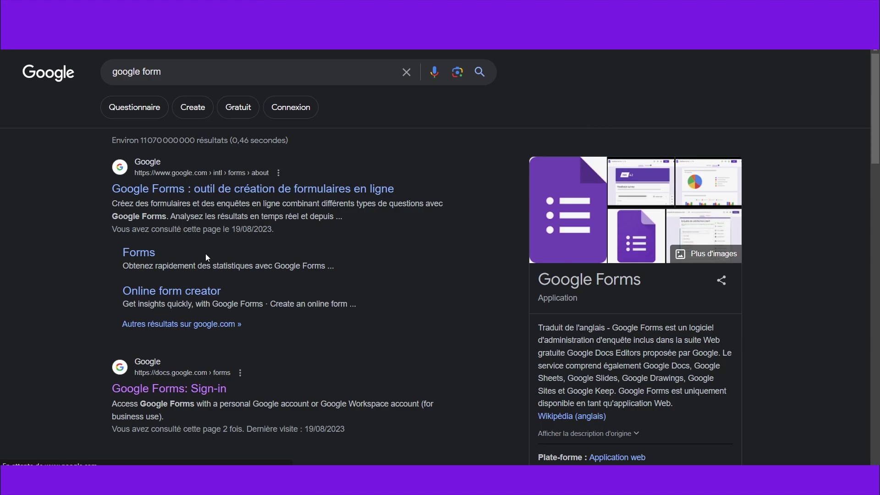
scroll(468, 308, "down", 5)
scroll(468, 308, "up", 5)
scroll(469, 308, "down", 3)
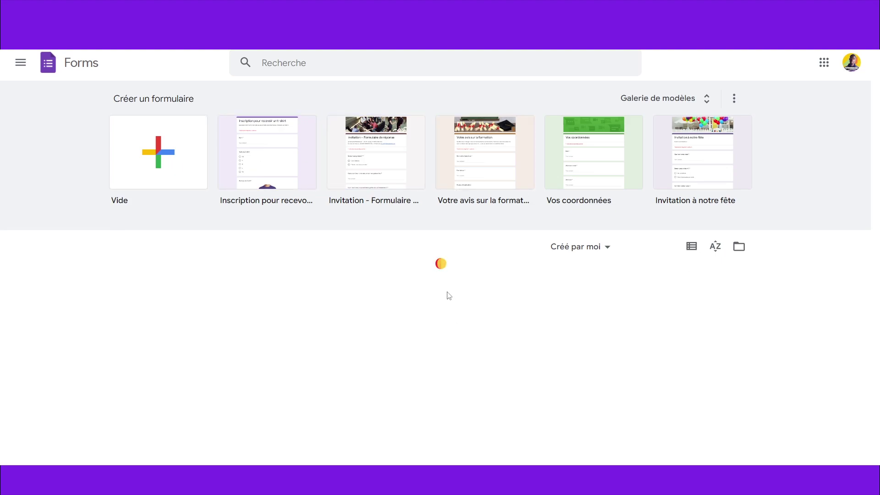
Step: Create a blank Google Form and select the word 'titre' in its title
left_click(151, 149)
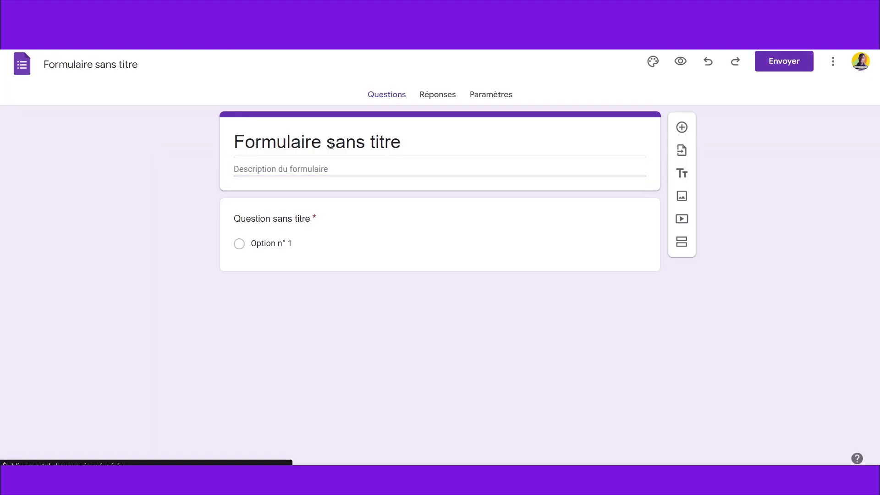
double_click(387, 140)
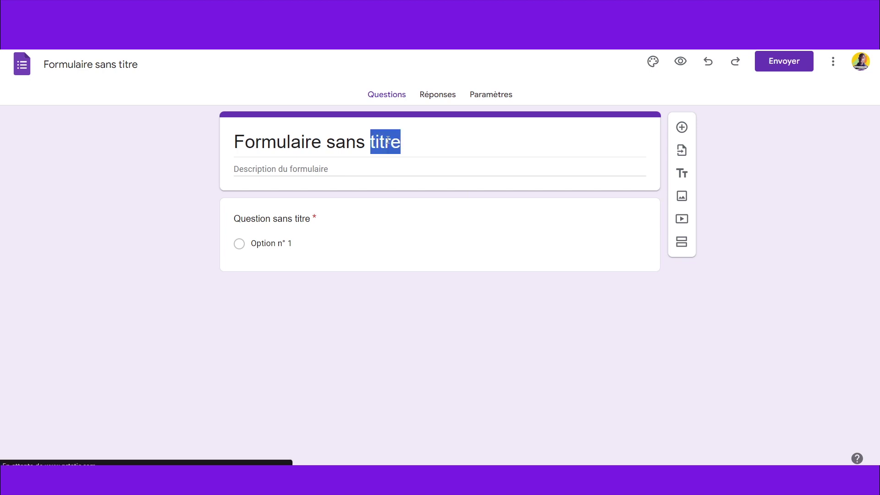
left_click(387, 140)
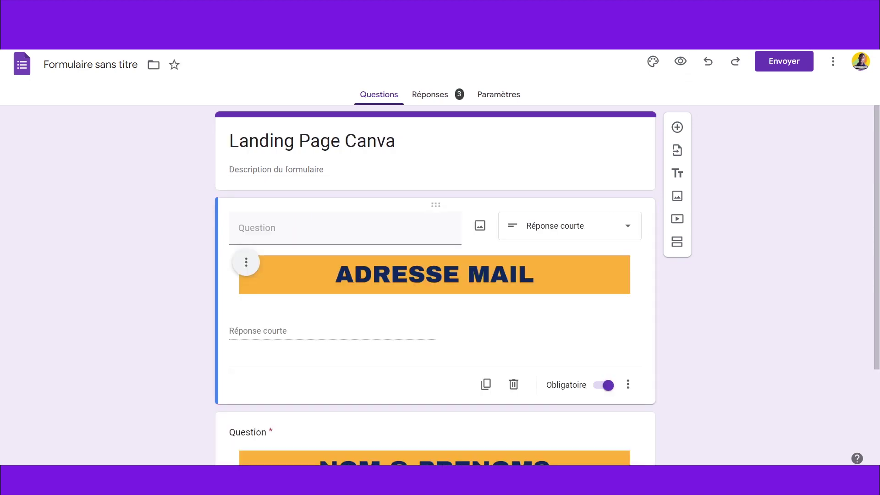
scroll(734, 290, "down", 3)
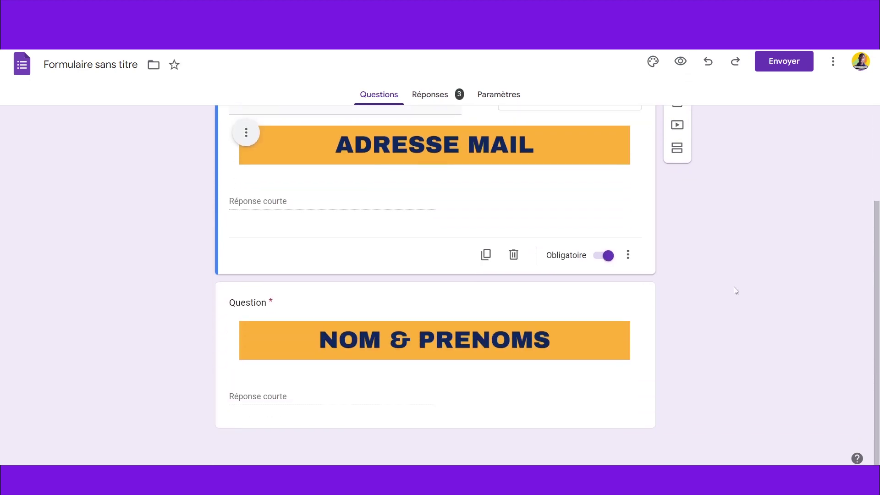
Step: Set the form title to Landing Page Canva and review the ADRESSE MAIL and NOM & PRENOMS questions
scroll(734, 290, "up", 3)
left_click(301, 147)
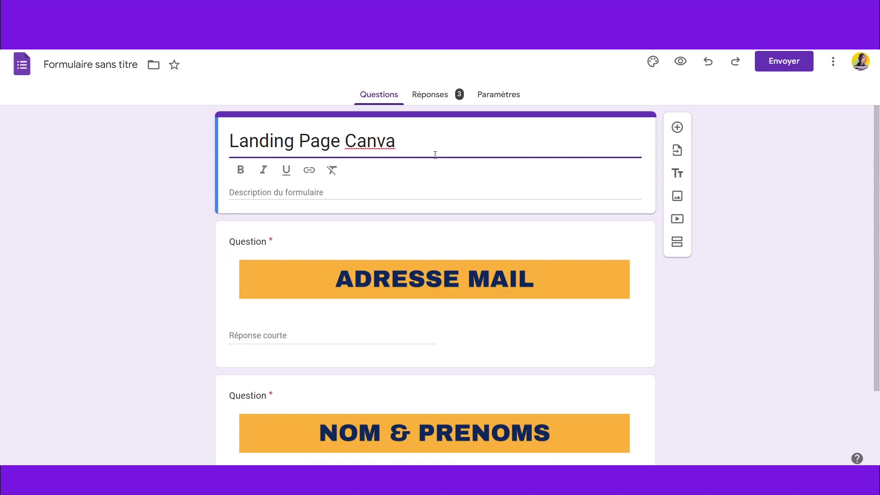
left_click(202, 226)
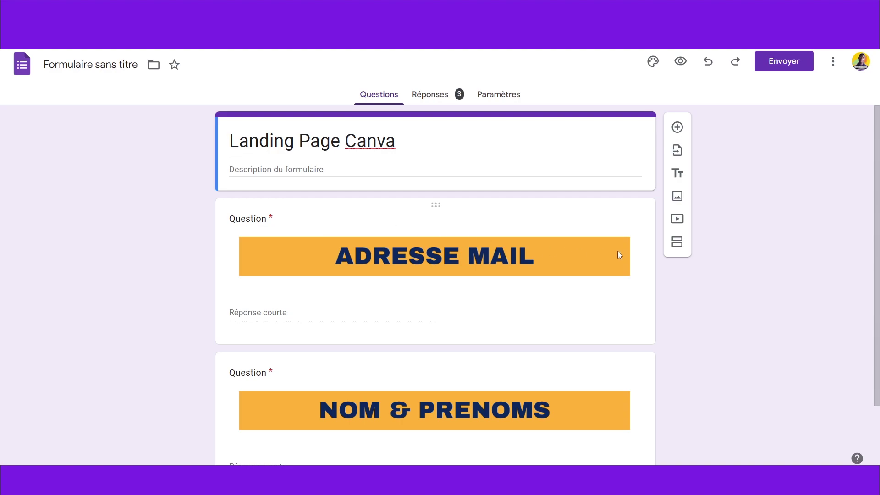
scroll(618, 251, "down", 2)
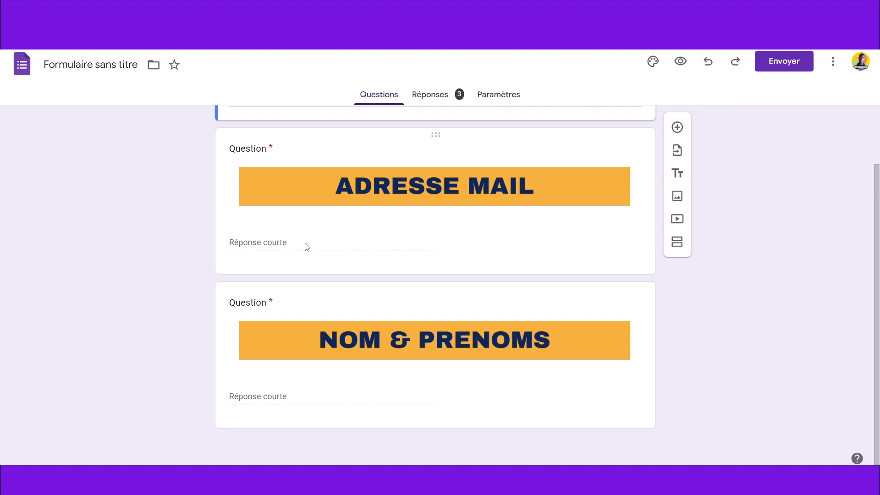
scroll(499, 313, "up", 2)
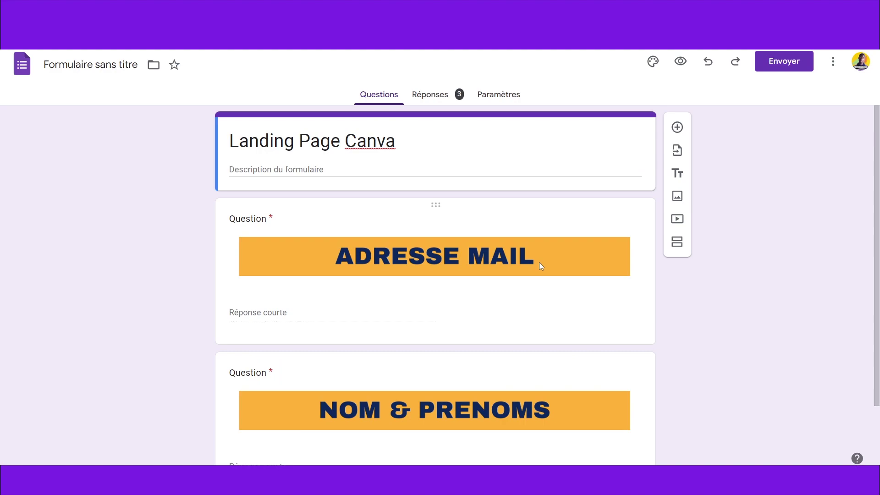
scroll(539, 263, "down", 2)
scroll(541, 265, "up", 2)
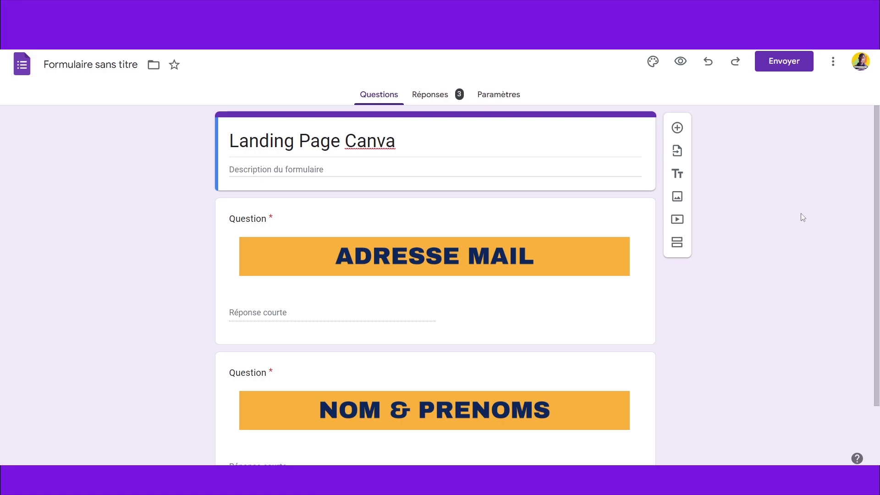
Step: Copy the Landing Page Canva form's shareable link from its send options
left_click(783, 67)
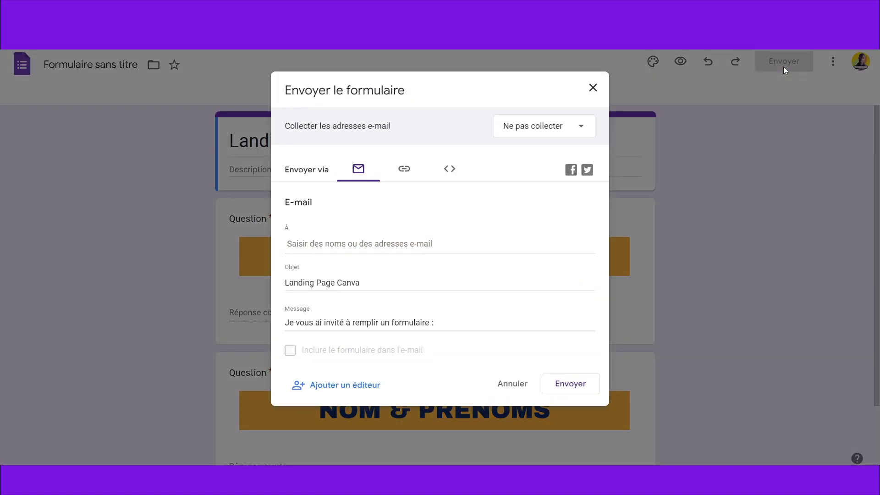
left_click(403, 168)
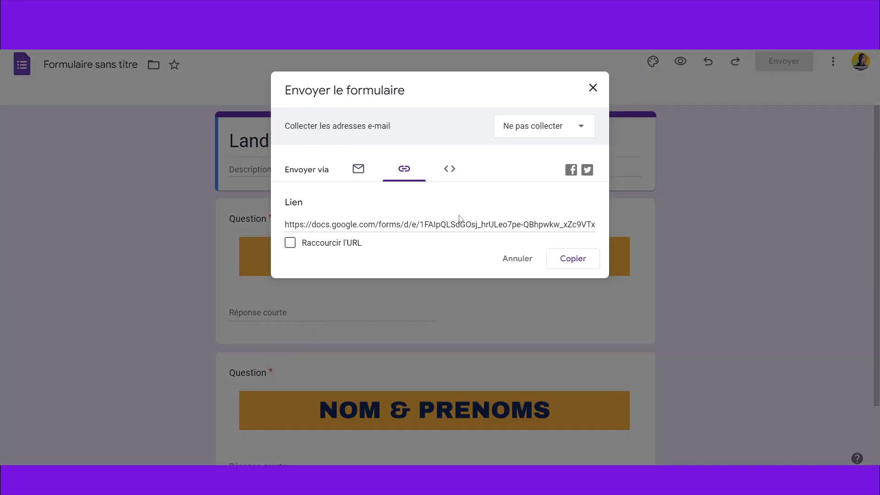
left_click(533, 222)
right_click(533, 222)
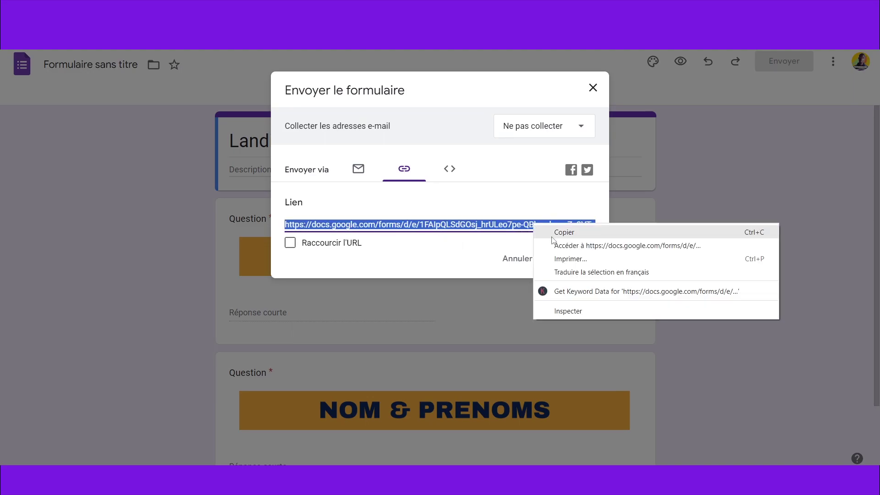
left_click(564, 232)
left_click(573, 258)
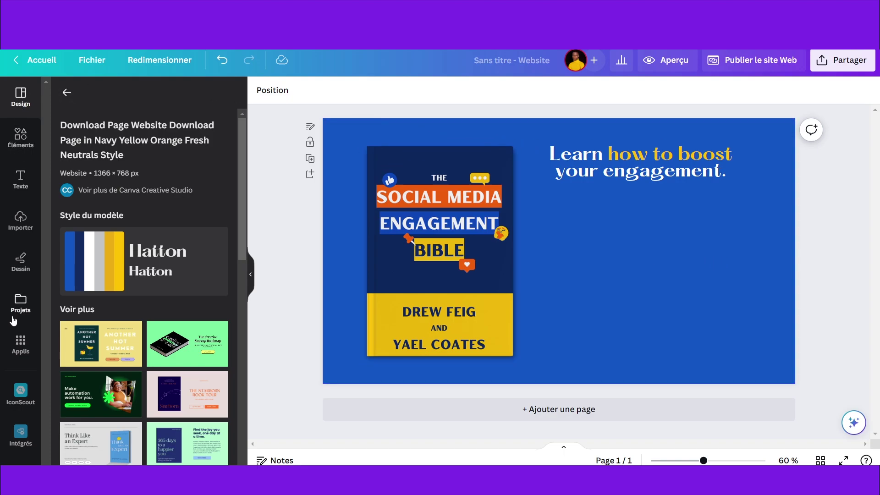
Step: Search Canva's apps for 'embeb' and open the Intégrés embedding app
left_click(21, 347)
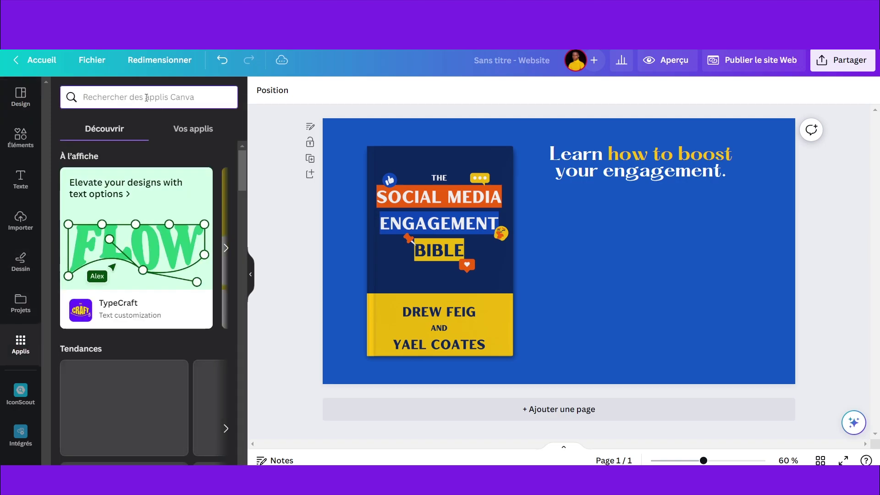
type("embeb")
key("Return")
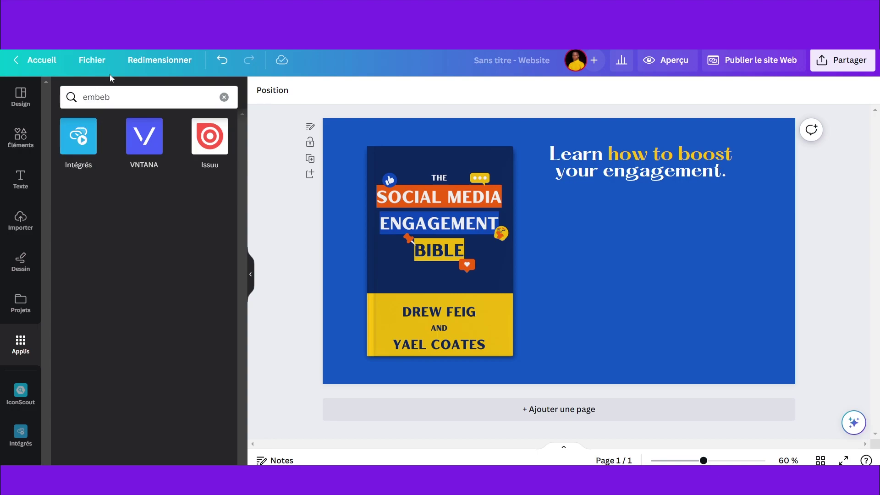
left_click(92, 156)
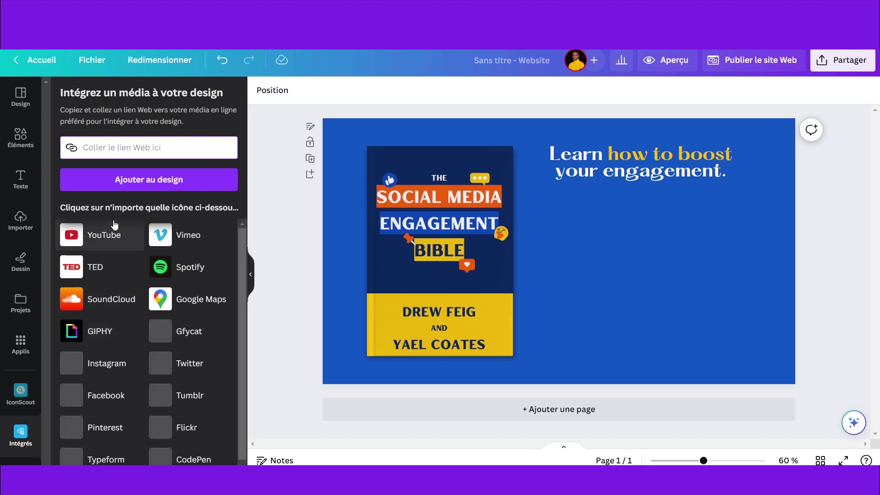
scroll(108, 234, "down", 1)
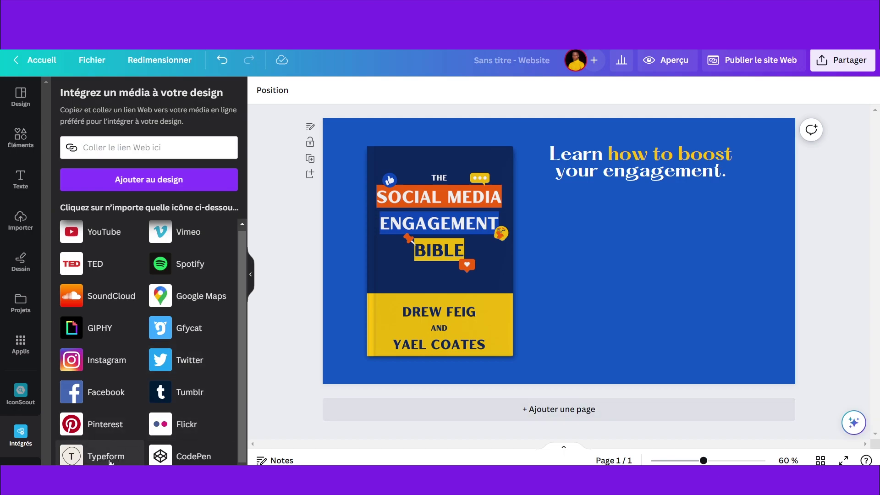
scroll(138, 351, "up", 1)
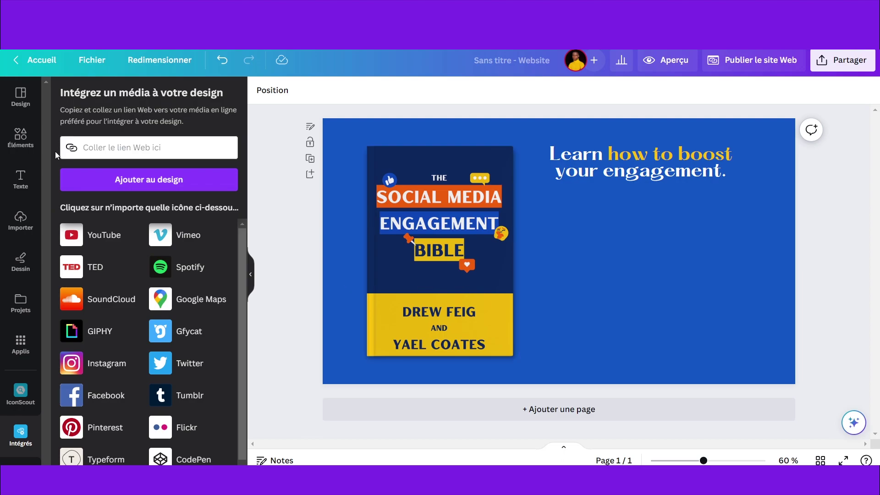
Step: Paste the copied form link into Intégrés and add the form to the design
right_click(108, 146)
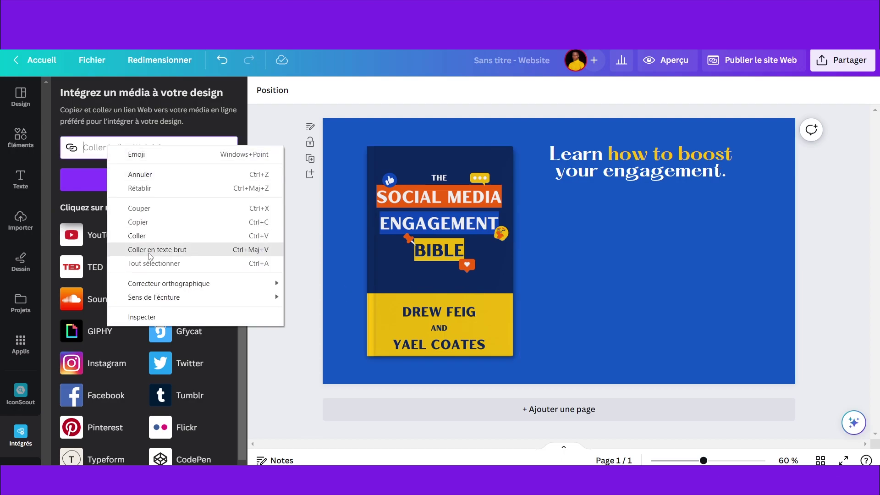
left_click(140, 237)
left_click(156, 181)
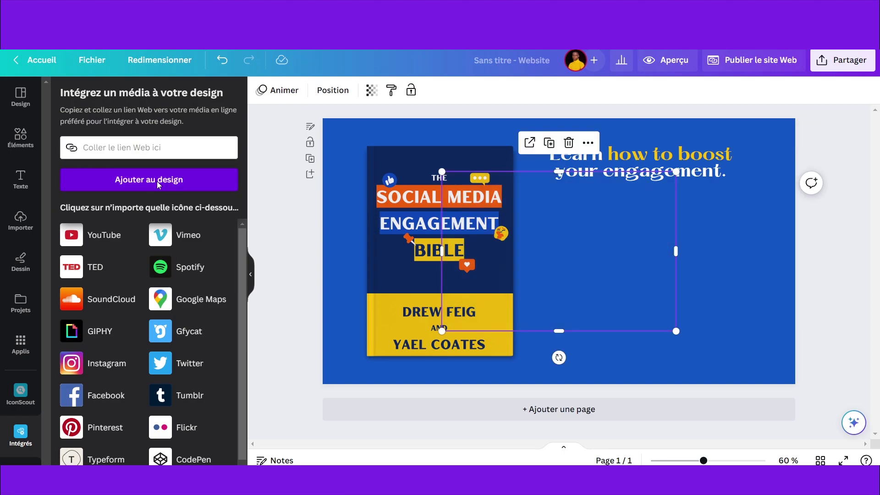
Step: Move the form beside the book cover and lengthen it to show NOM & PRENOMS and submit
left_click_drag(535, 230, 612, 209)
left_click_drag(640, 315, 650, 280)
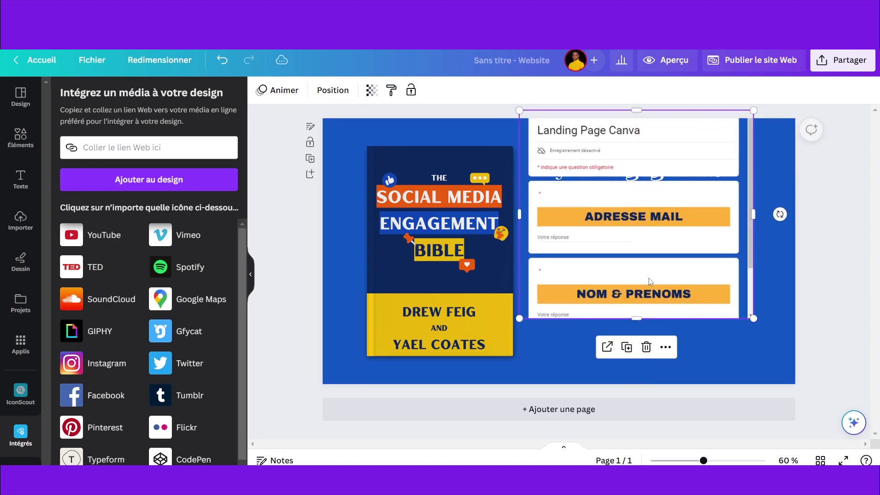
left_click_drag(636, 318, 644, 354)
left_click_drag(603, 196, 627, 216)
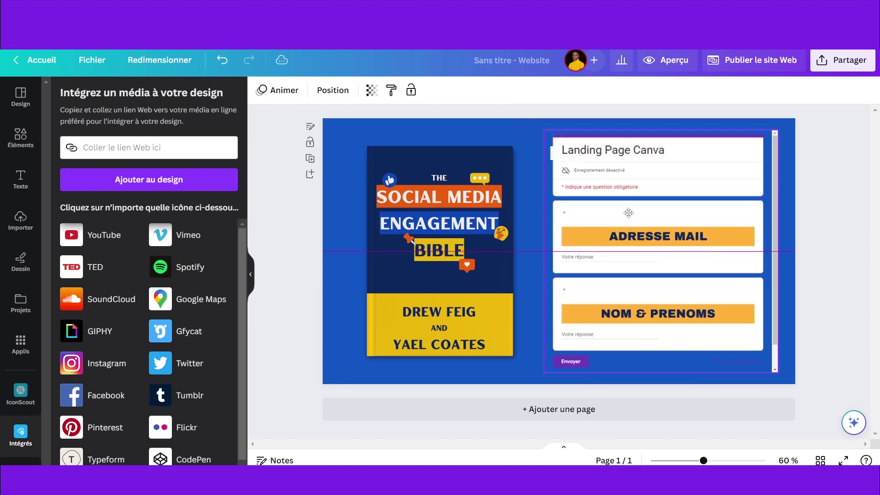
left_click(539, 147)
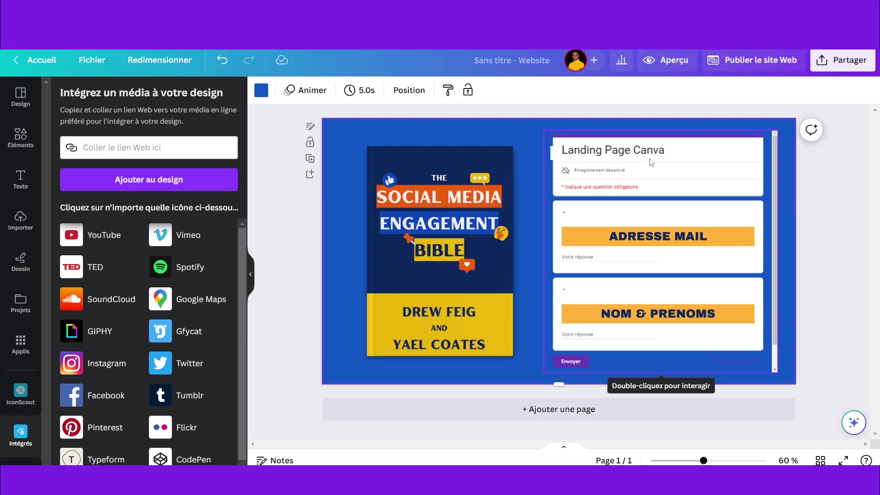
Step: Add a square, stretch it into a banner across the top, and fill it blue
key("r")
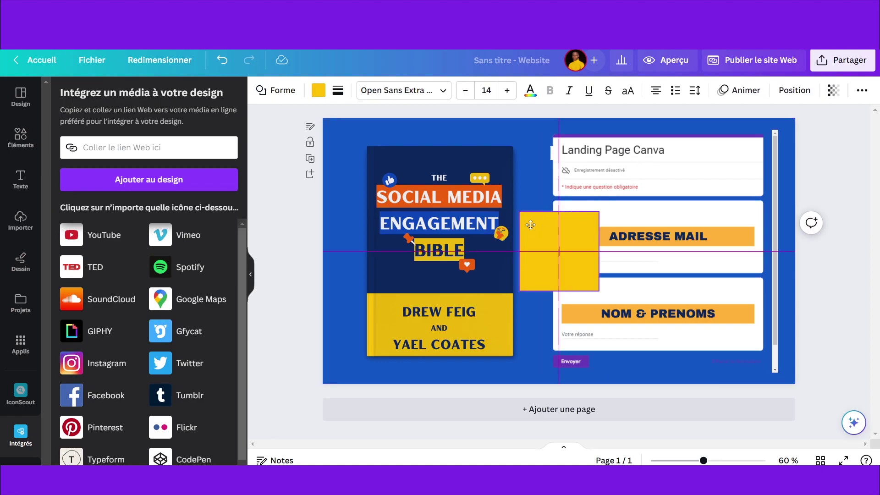
left_click_drag(530, 229, 546, 136)
left_click_drag(615, 159, 793, 164)
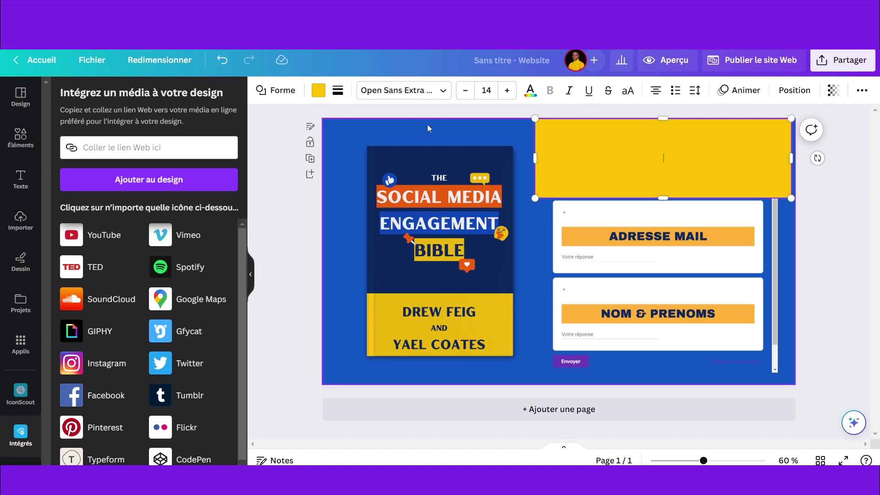
left_click(318, 90)
left_click(159, 159)
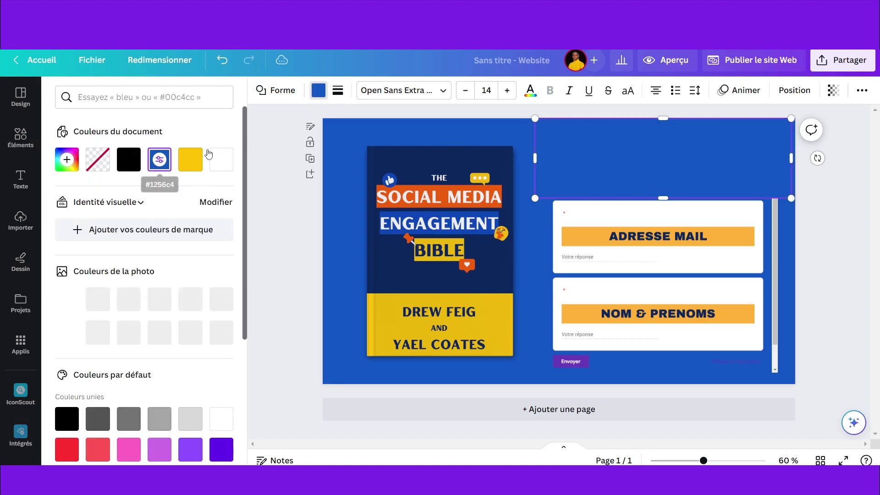
Step: Send the banner and the form embed to the back, behind the 'Learn how to boost' heading
left_click(794, 90)
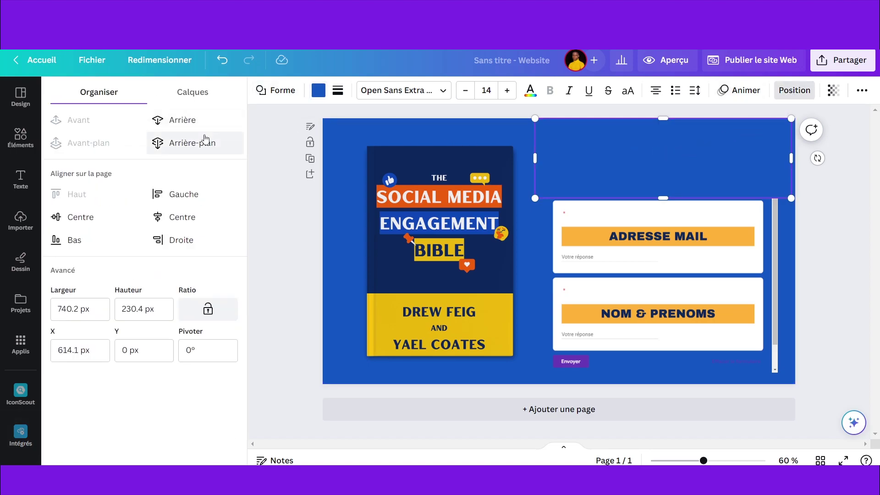
left_click(188, 120)
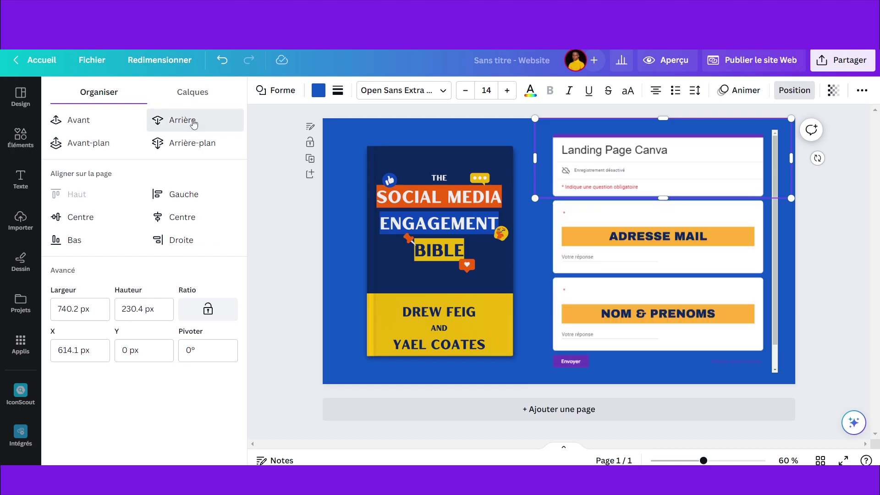
left_click(194, 120)
key("Tab")
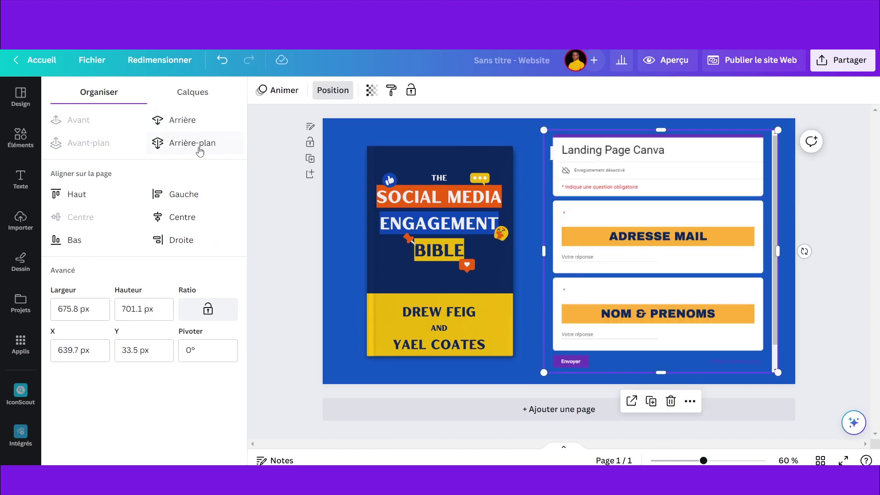
left_click(202, 148)
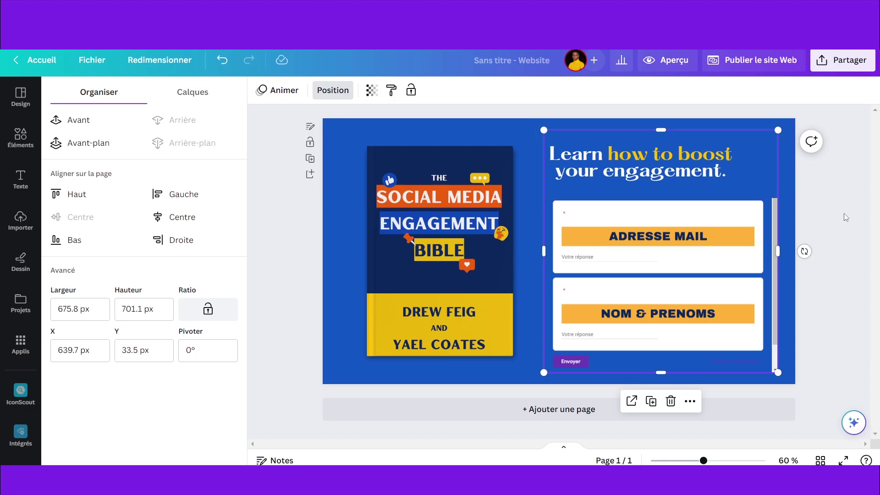
left_click(844, 215)
left_click(670, 170)
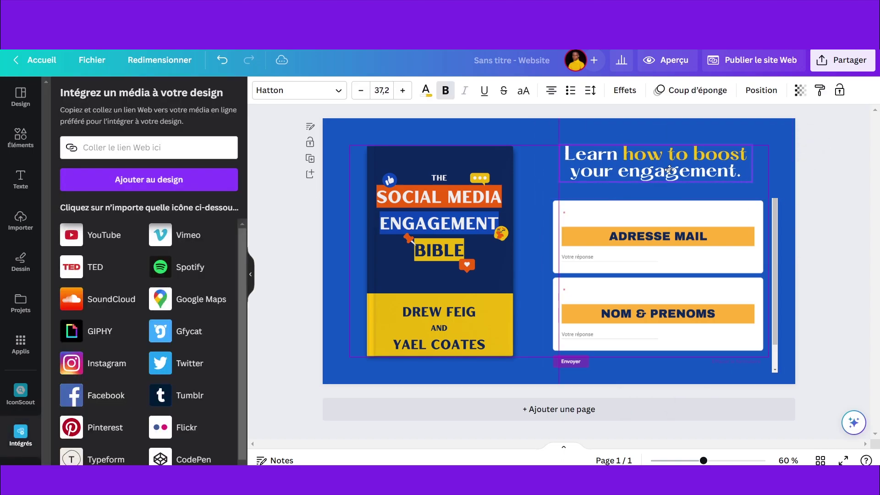
left_click(736, 212)
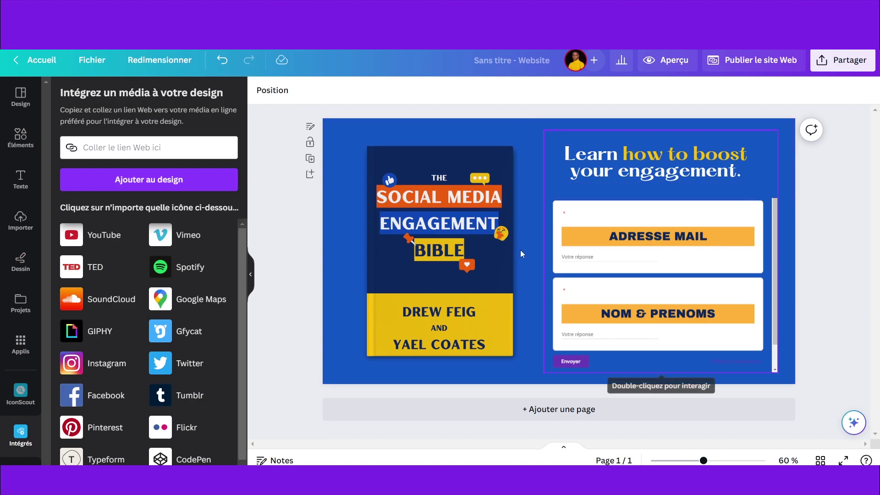
left_click(538, 398)
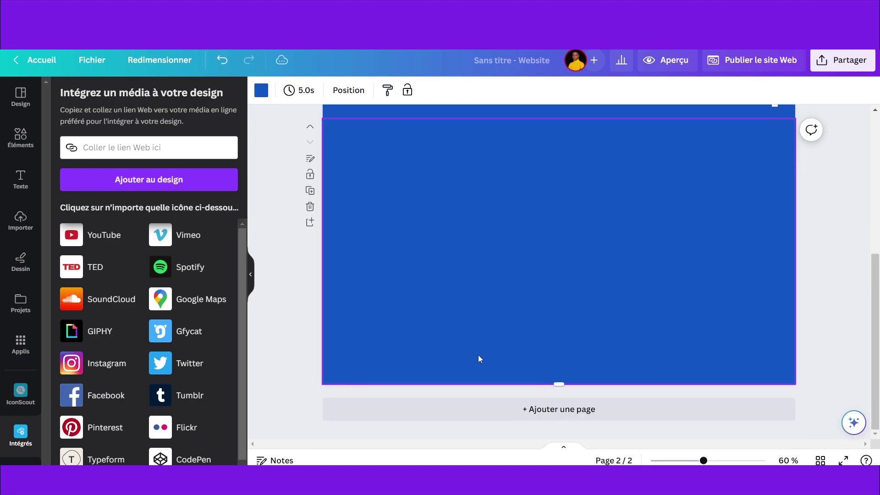
left_click(20, 97)
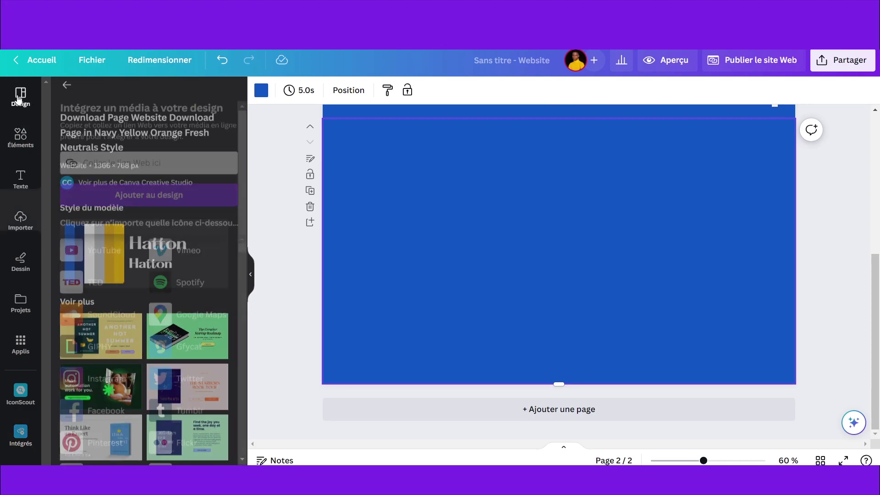
scroll(419, 185, "up", 3)
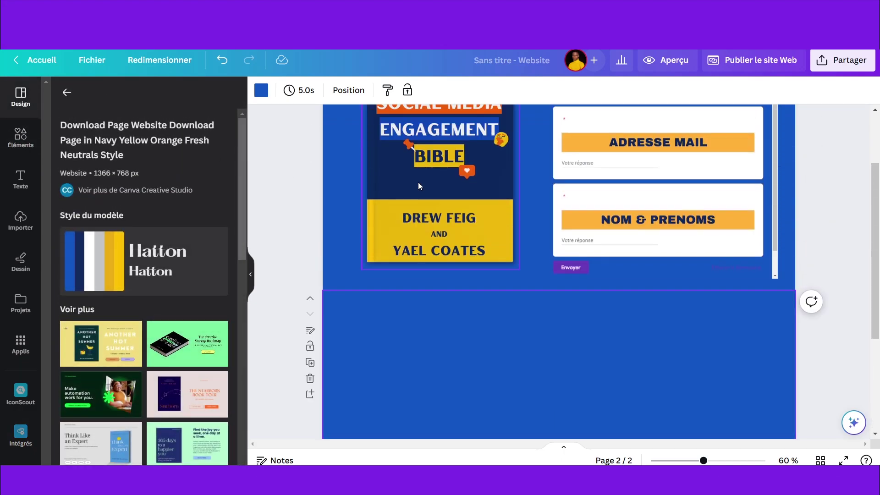
scroll(822, 232, "up", 3)
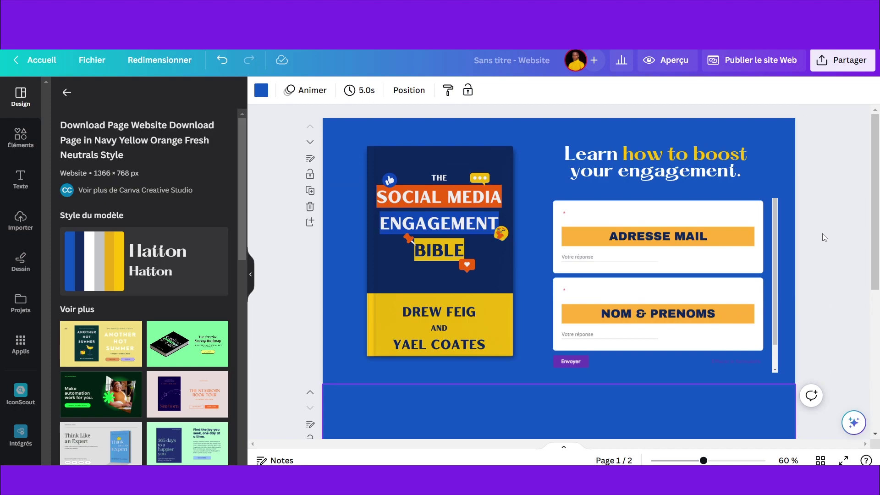
scroll(822, 233, "down", 2)
scroll(822, 233, "up", 2)
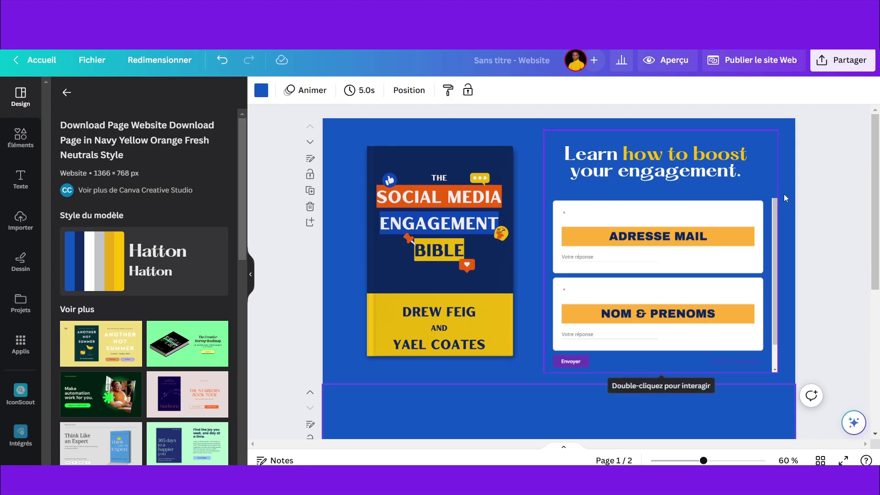
left_click(646, 403)
key("Delete")
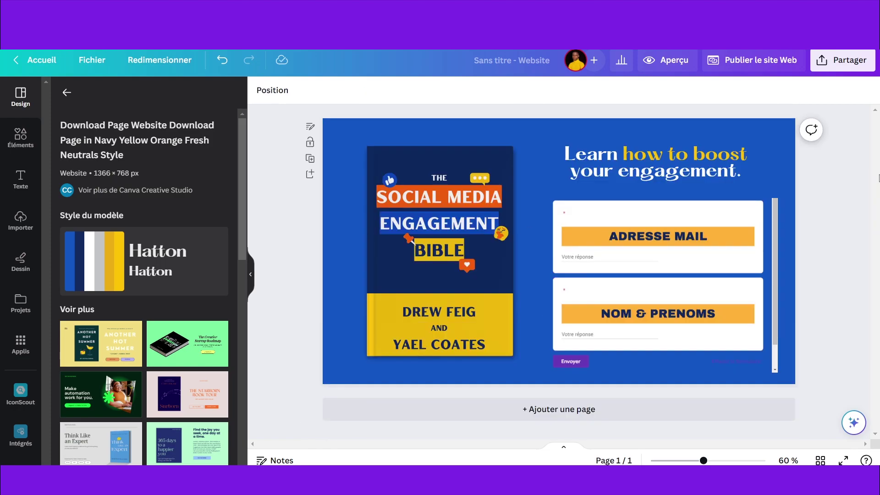
Step: Publish the site on the free domain at testlandpage.my.canva.site/dafsapn62go, hidden from search engines
left_click(769, 61)
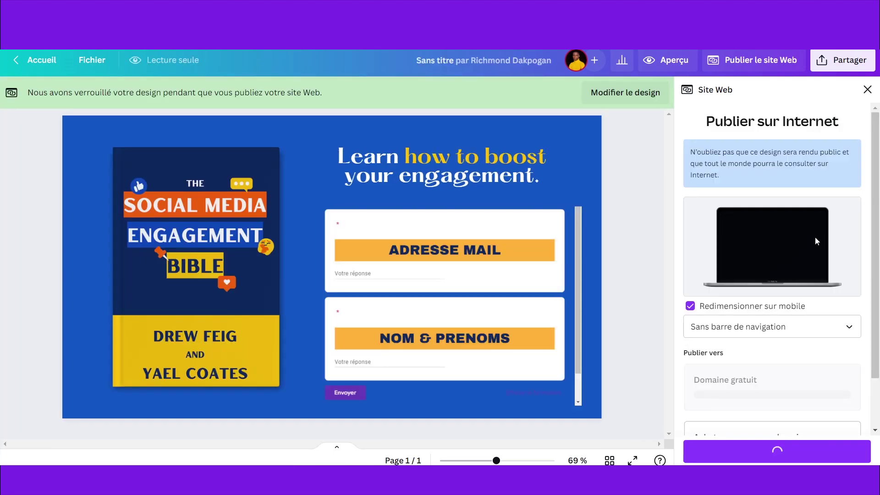
scroll(814, 237, "down", 2)
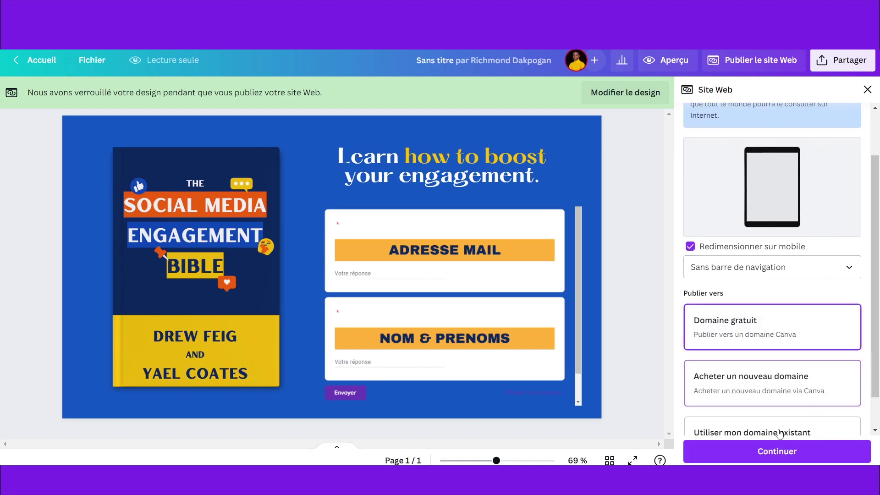
left_click(834, 451)
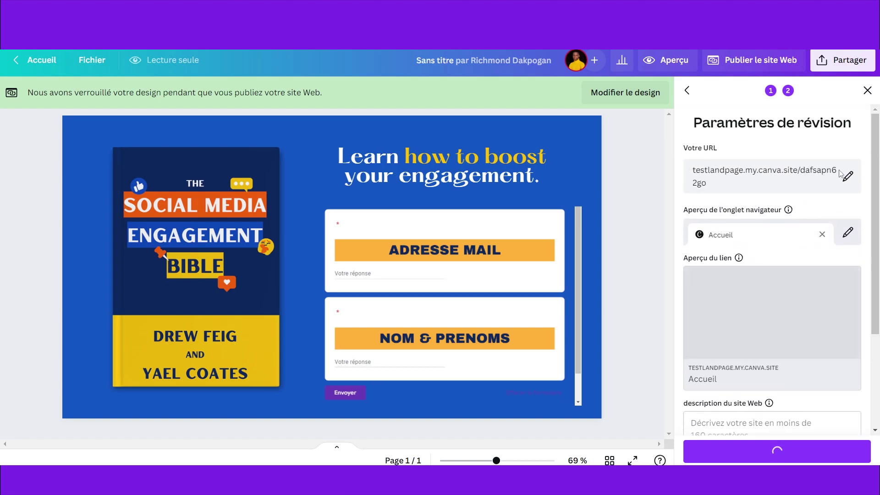
left_click(848, 177)
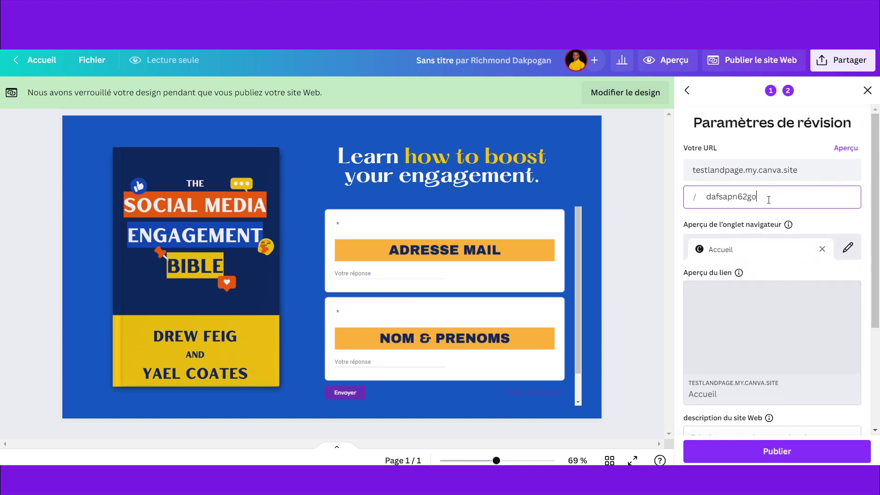
scroll(821, 239, "down", 2)
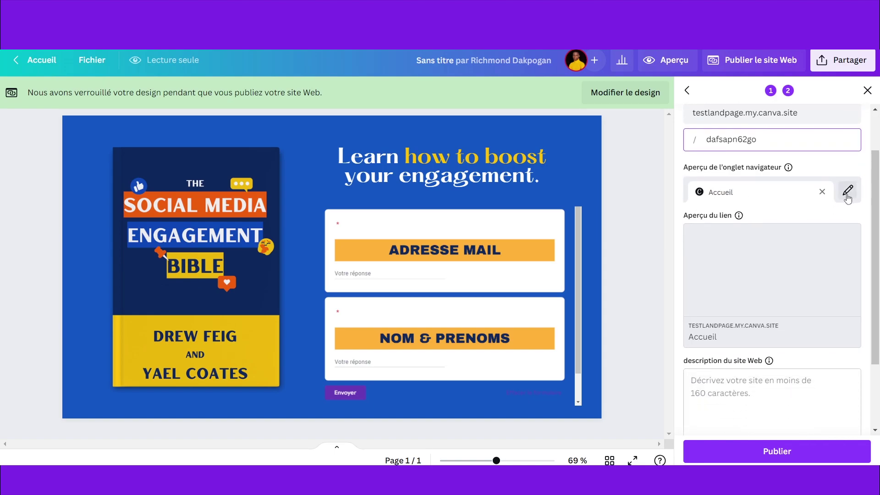
scroll(820, 210, "down", 3)
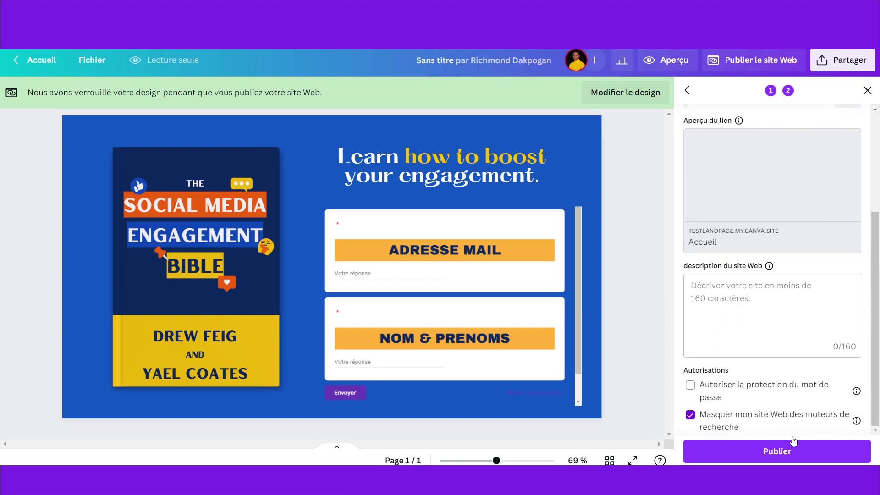
left_click(783, 453)
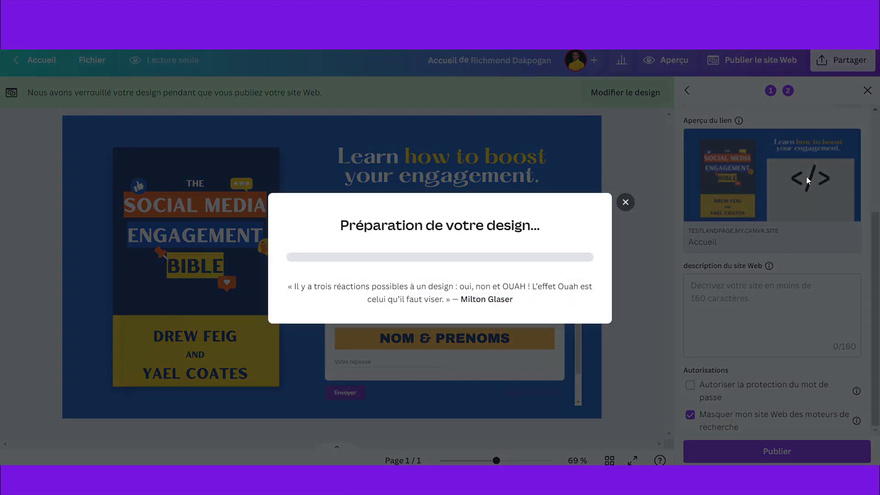
left_click(625, 202)
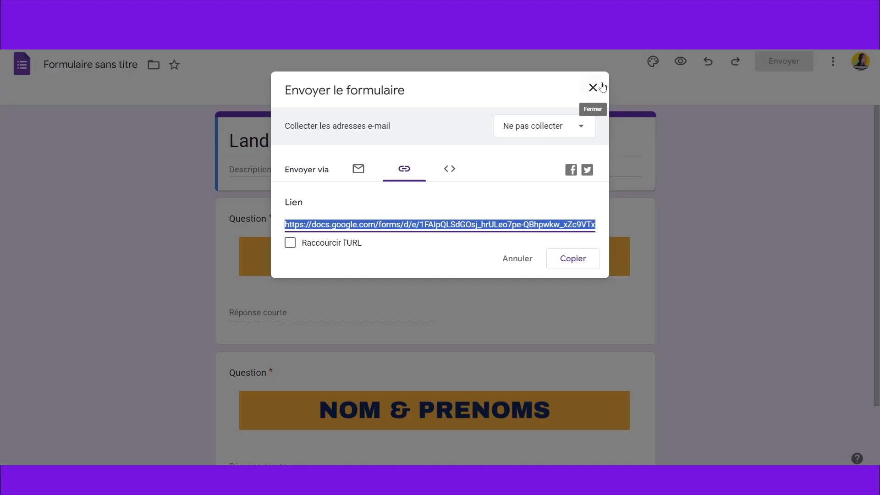
left_click(599, 87)
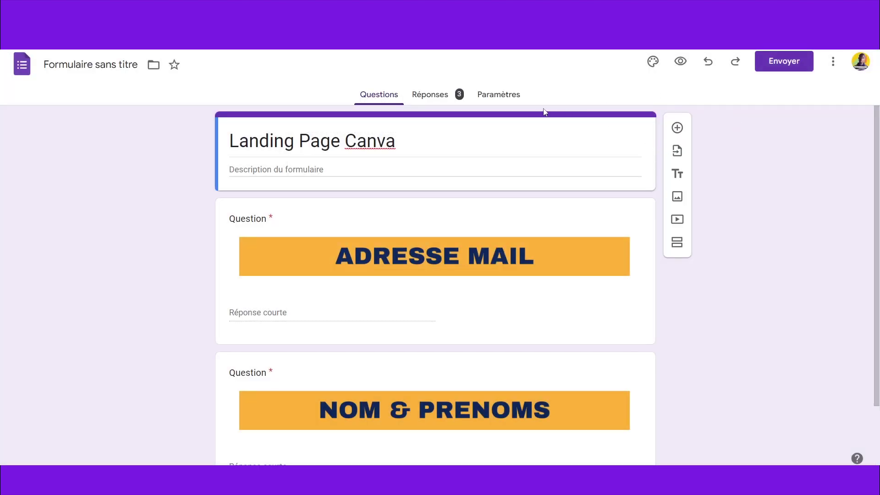
Step: Review the form's three collected responses
left_click(451, 95)
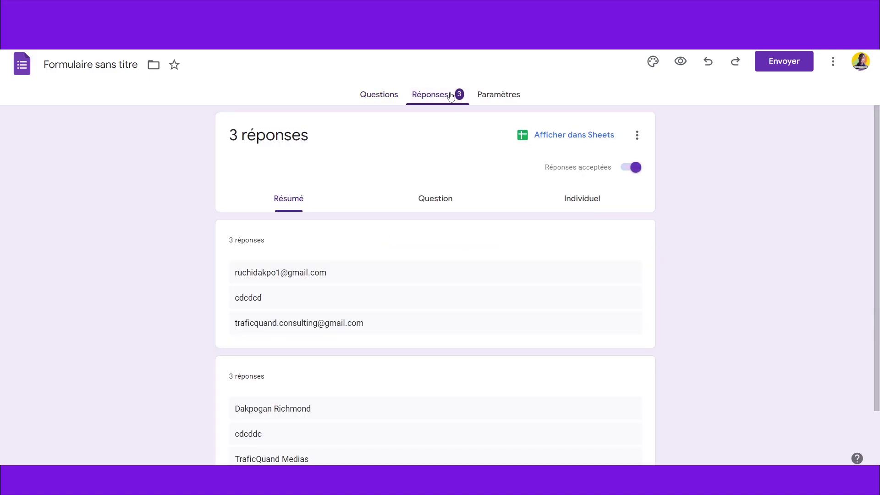
scroll(438, 287, "down", 2)
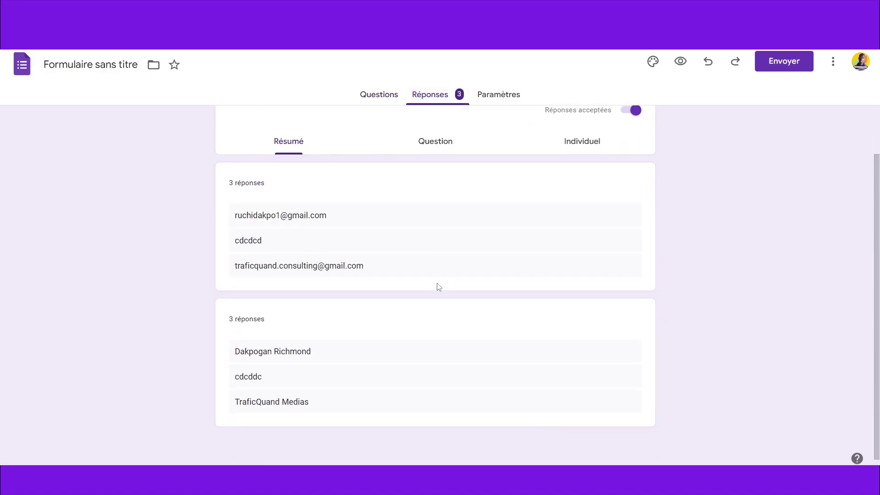
scroll(438, 287, "up", 2)
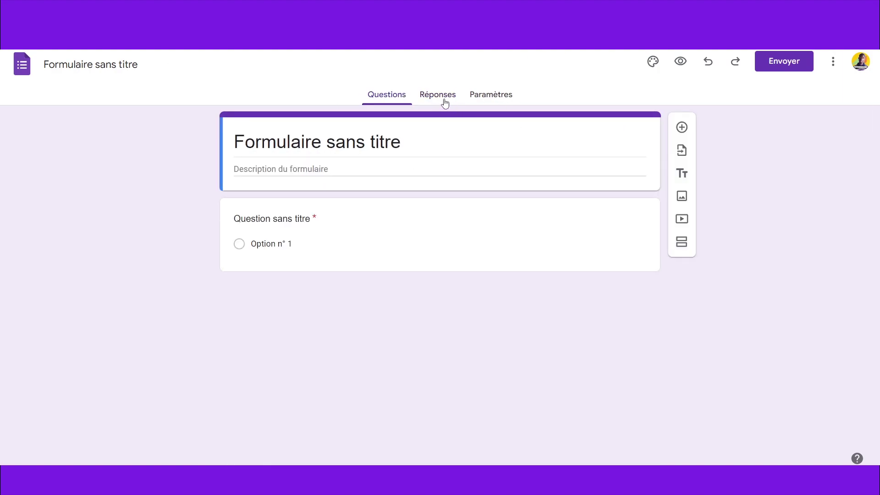
Step: Link the new form's responses to a new spreadsheet and select its name
left_click(445, 101)
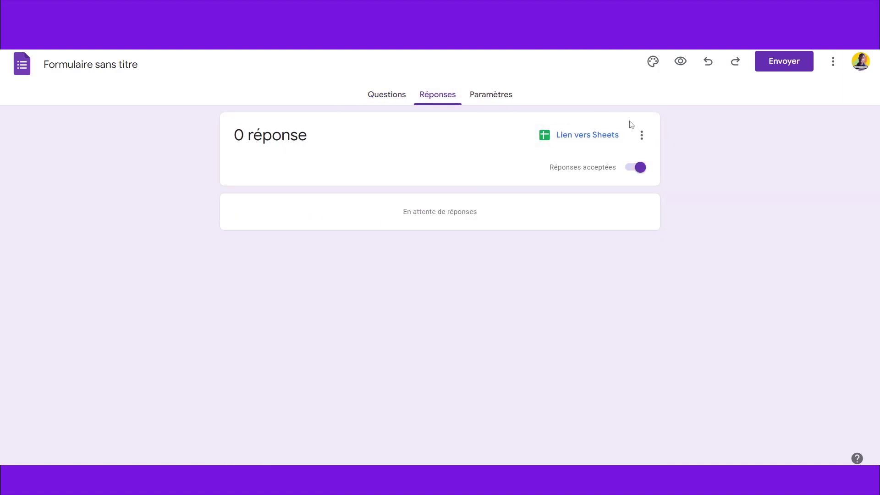
left_click(590, 138)
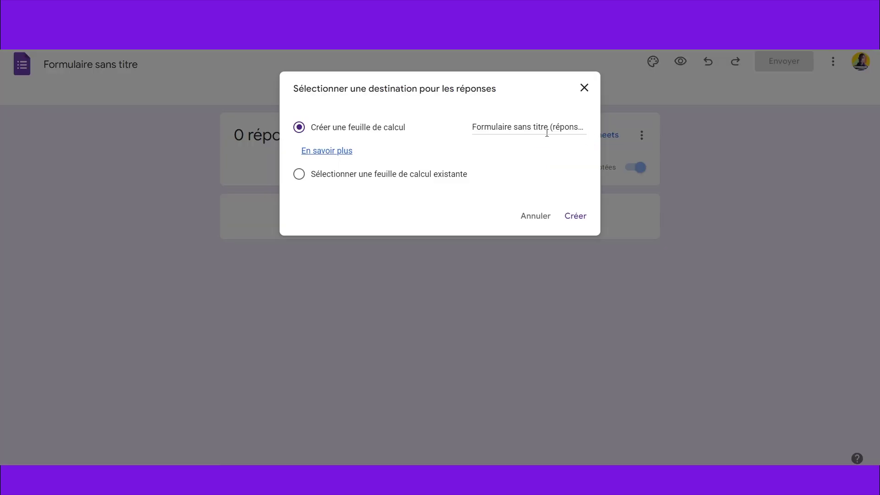
left_click(513, 127)
double_click(518, 123)
triple_click(519, 123)
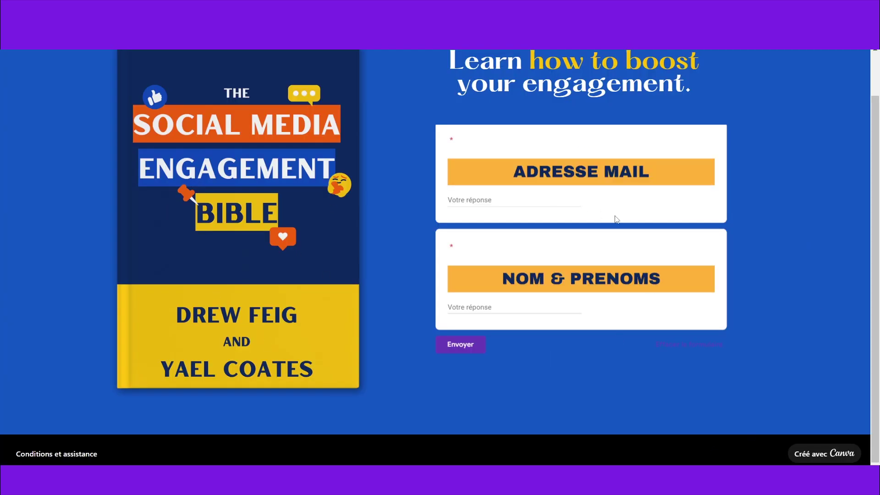
scroll(616, 219, "up", 1)
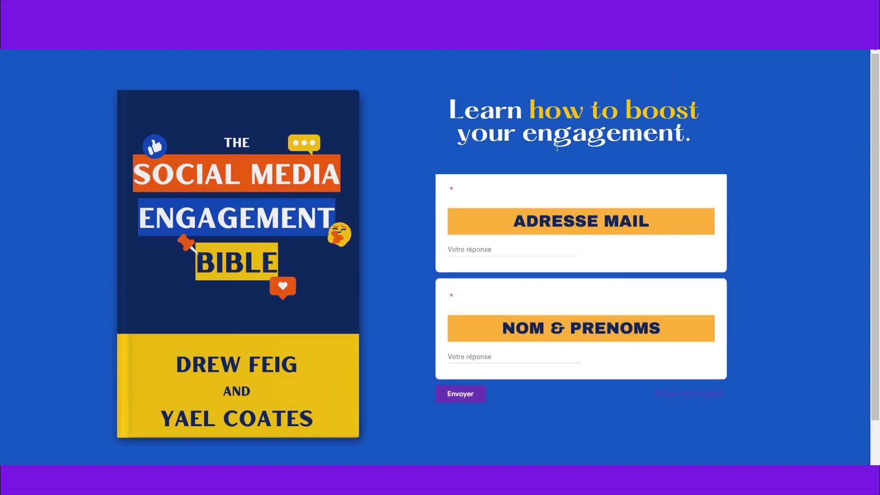